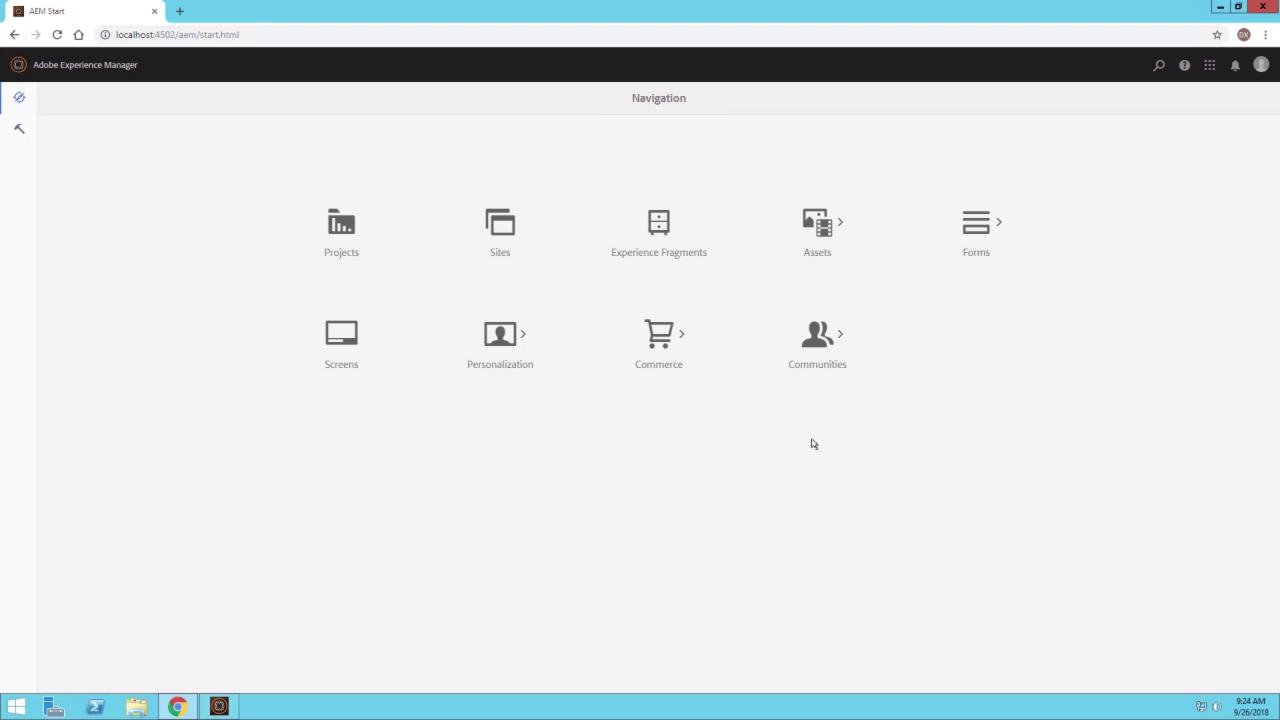
Go to Forms, then Forms & Documents to list the existing forms and folders
{"action": "left_click", "coordinate": [986, 239]}
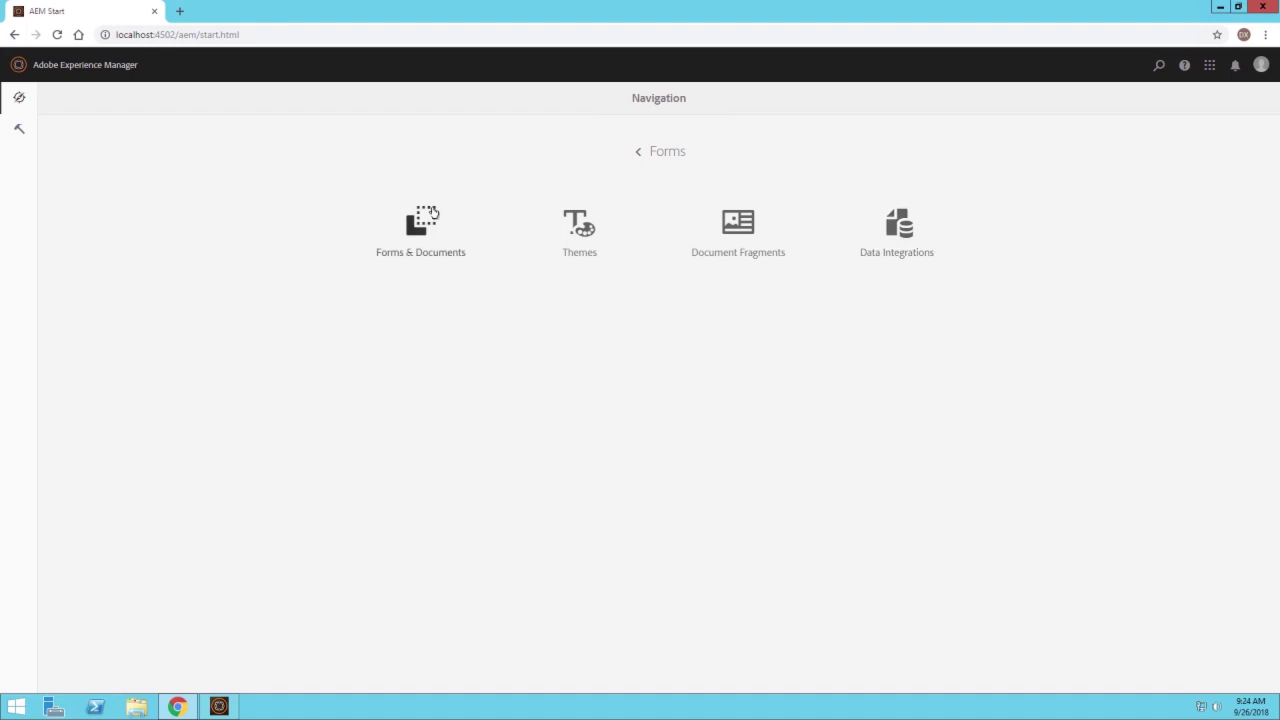
{"action": "left_click", "coordinate": [433, 212]}
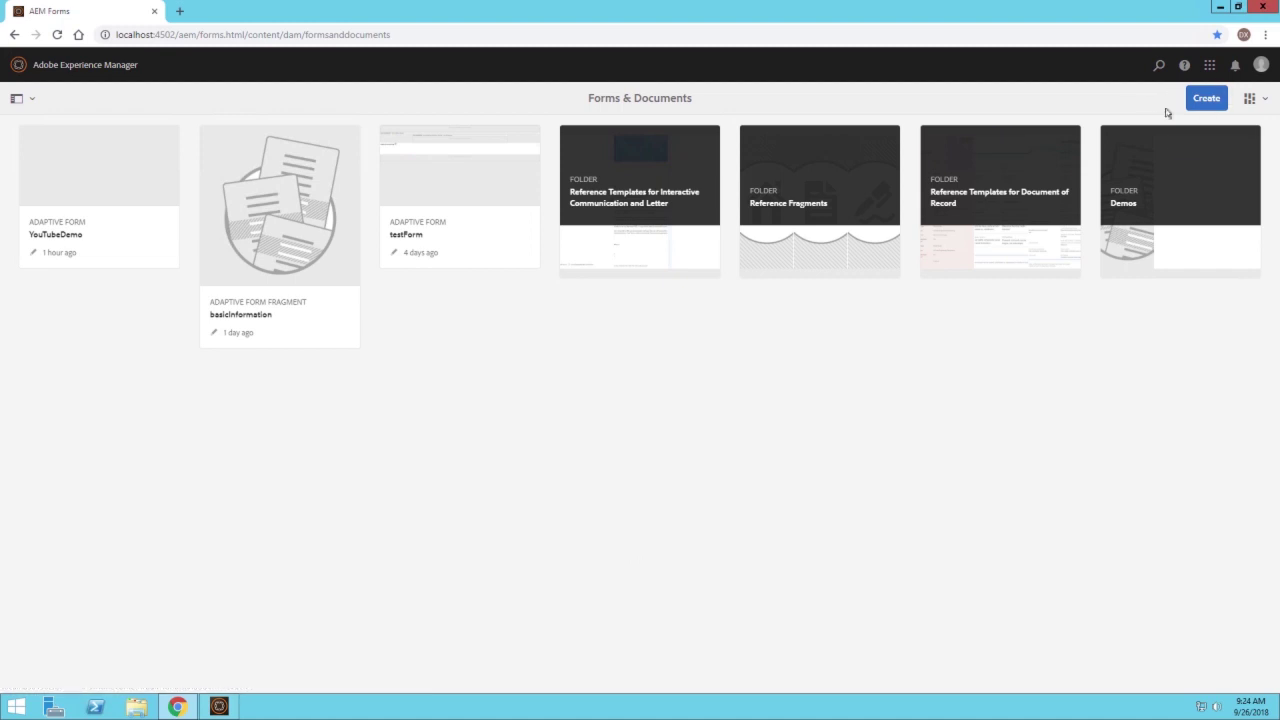
Start a new adaptive form from the Blank template and move on to its properties
{"action": "left_click", "coordinate": [1206, 98]}
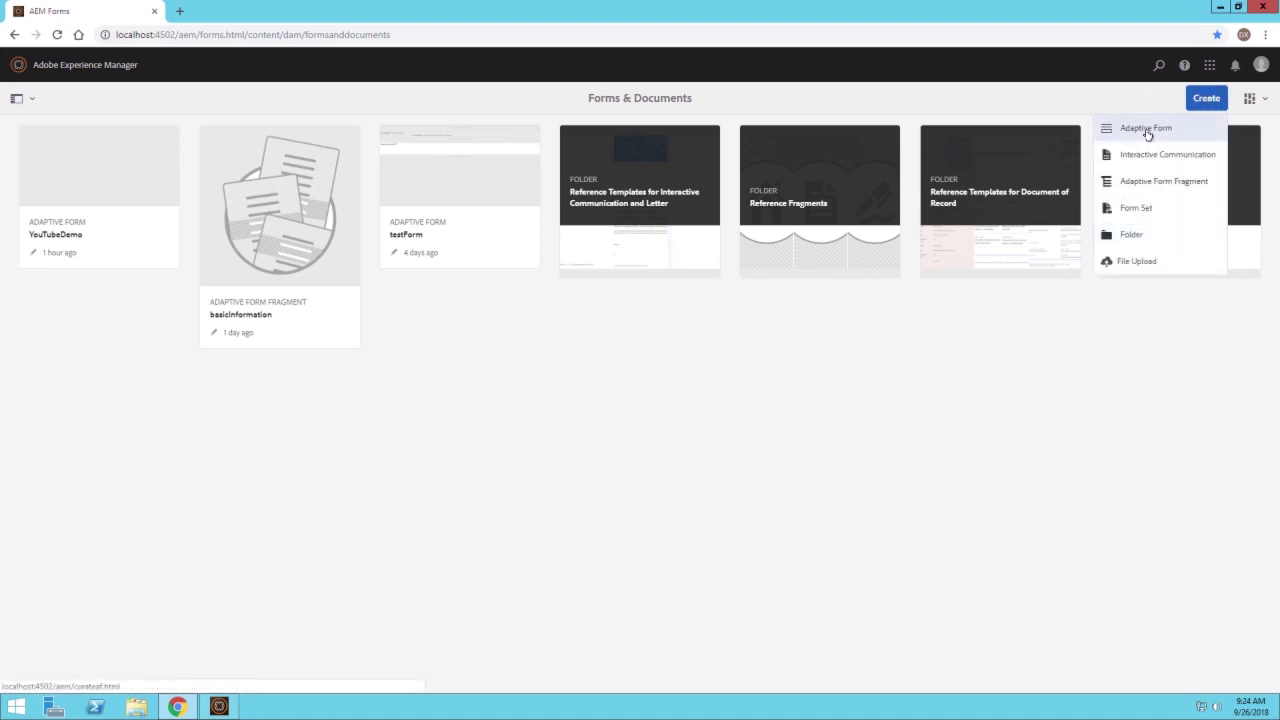
{"action": "left_click", "coordinate": [1147, 130]}
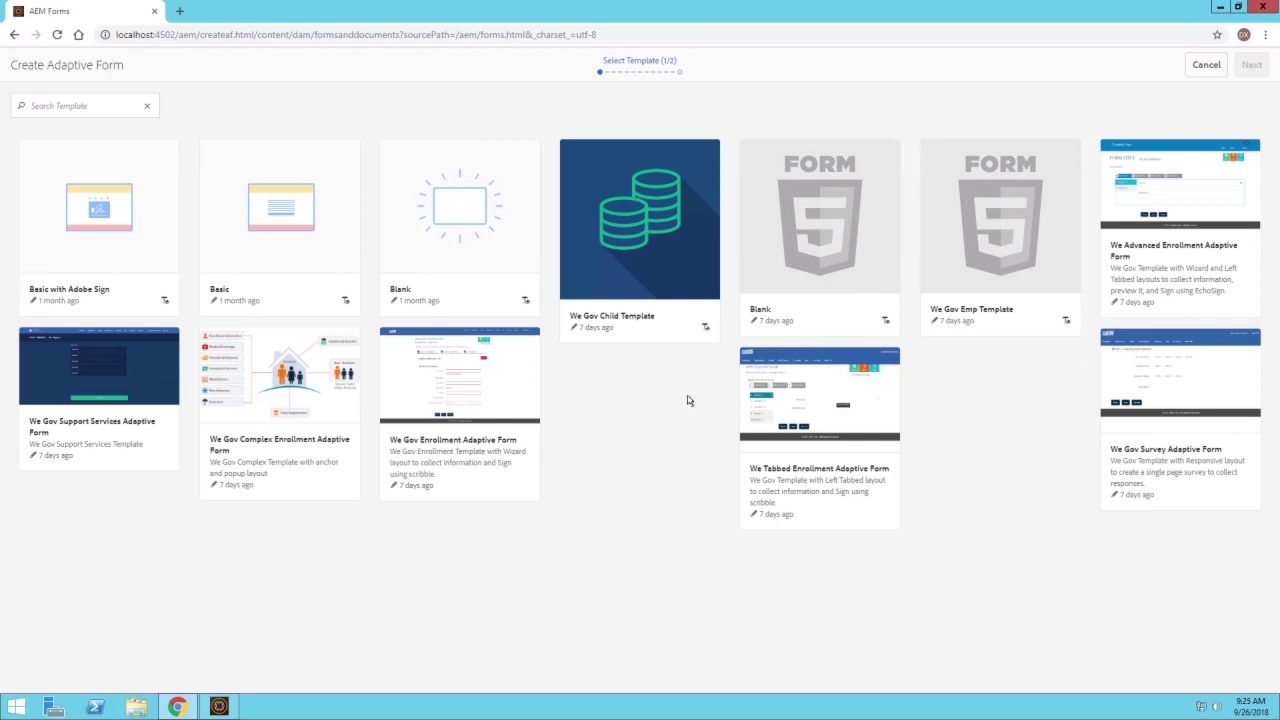
{"action": "left_click", "coordinate": [500, 191]}
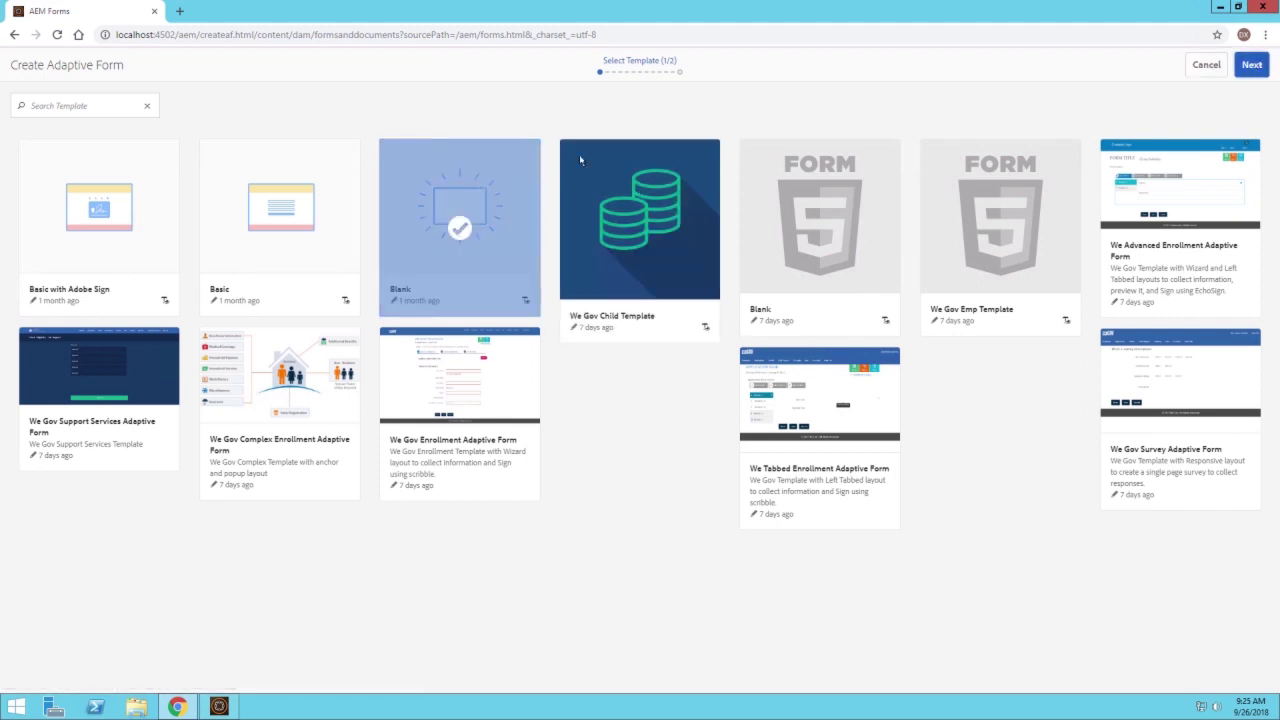
{"action": "left_click", "coordinate": [1248, 67]}
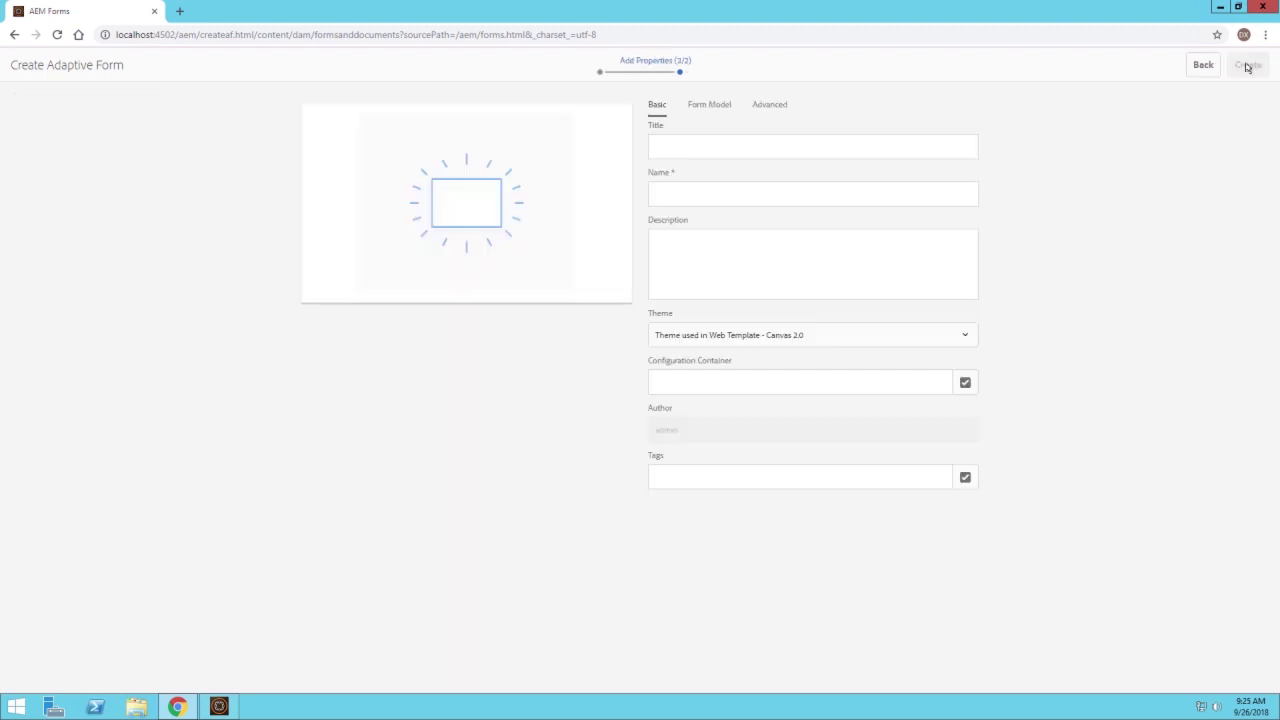
Title the new adaptive form 'YouTubeDemo1'
{"action": "left_click", "coordinate": [810, 148]}
{"action": "left_click", "coordinate": [1006, 169]}
{"action": "left_click", "coordinate": [833, 137]}
{"action": "type", "text": "YouTubeDemo"}
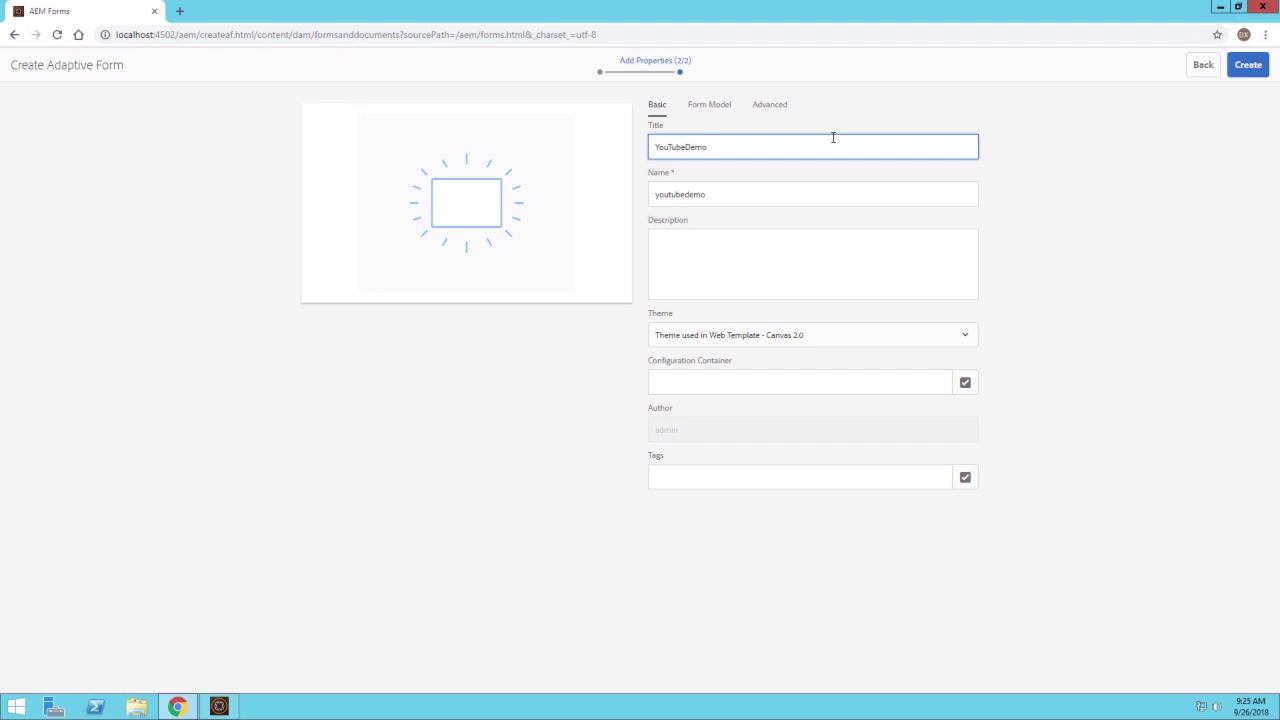
{"action": "type", "text": "1"}
{"action": "left_click", "coordinate": [1066, 218]}
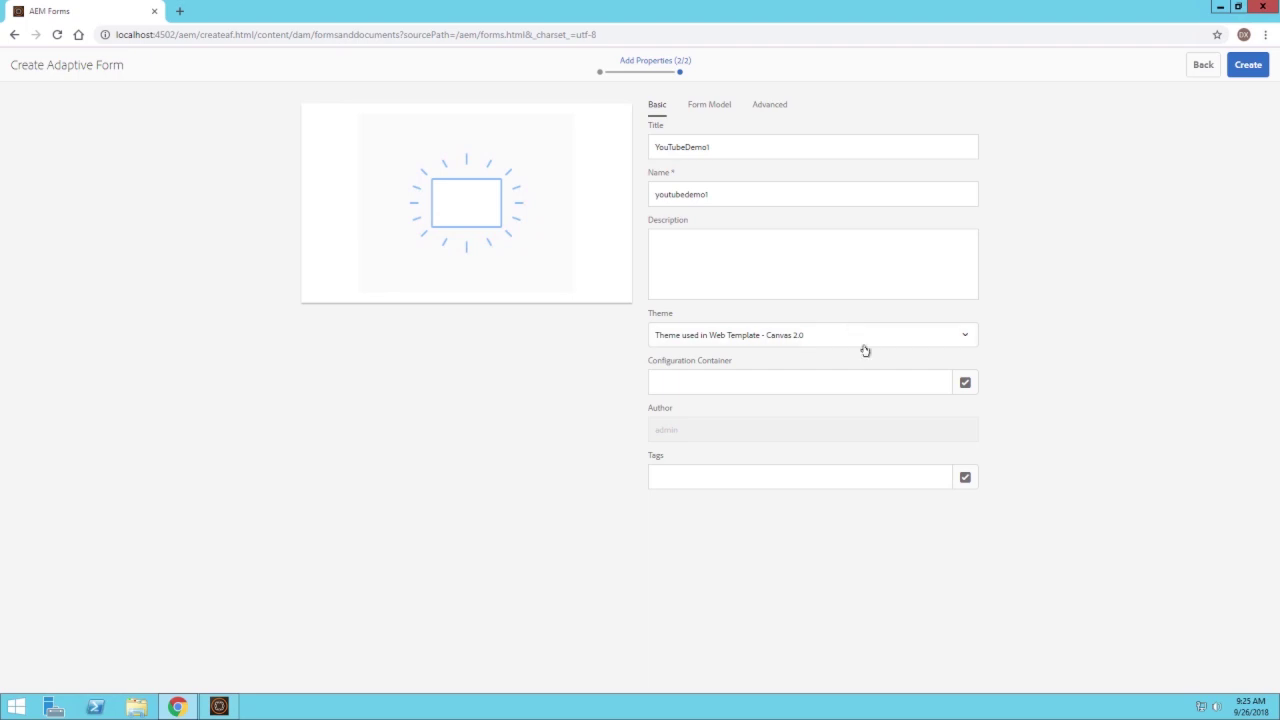
Create the form with the default theme and open it in the editor
{"action": "left_click", "coordinate": [971, 337]}
{"action": "left_click", "coordinate": [1040, 337]}
{"action": "left_click", "coordinate": [1250, 66]}
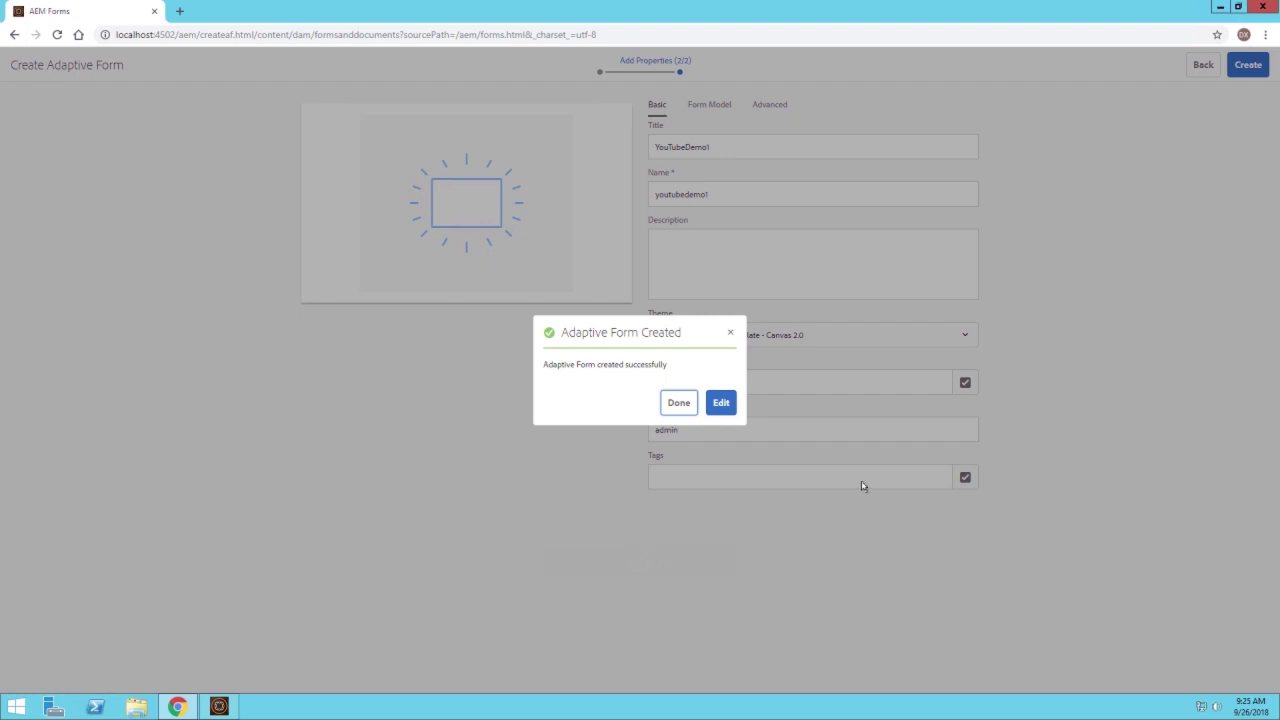
{"action": "left_click", "coordinate": [729, 408]}
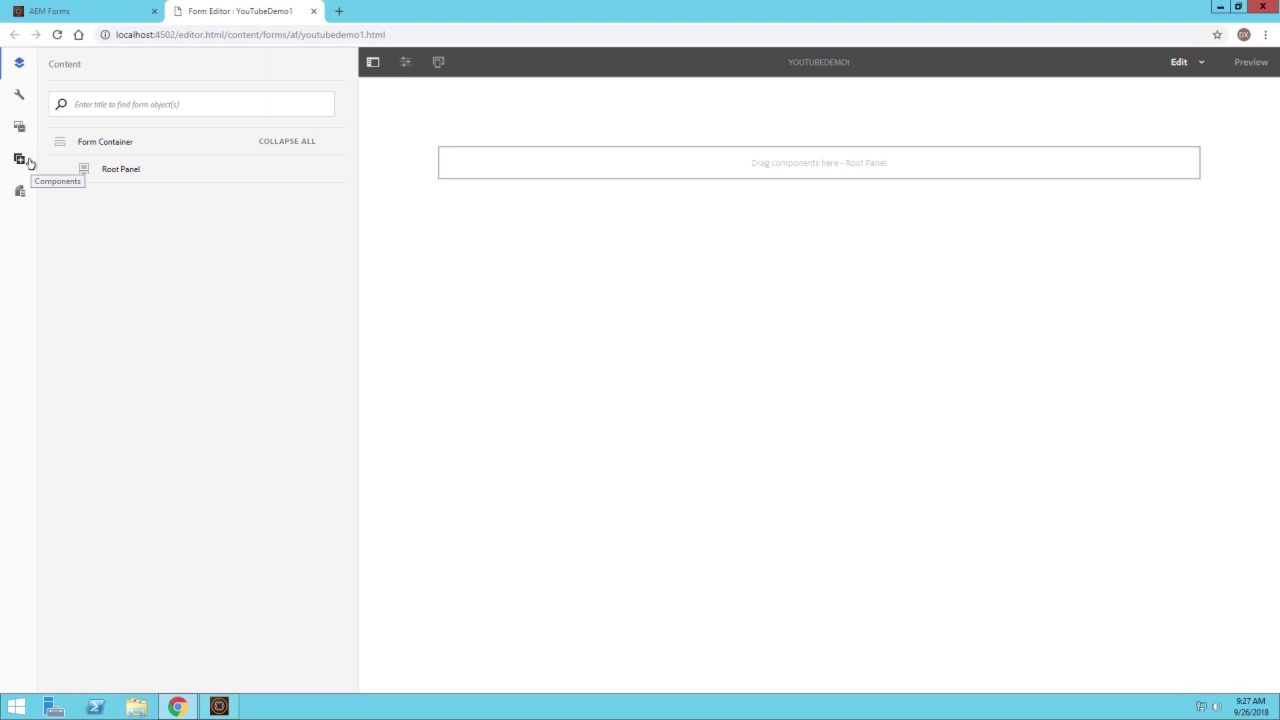
Add a Title component at the top of the form reading 'Basic Form'
{"action": "left_click", "coordinate": [27, 161]}
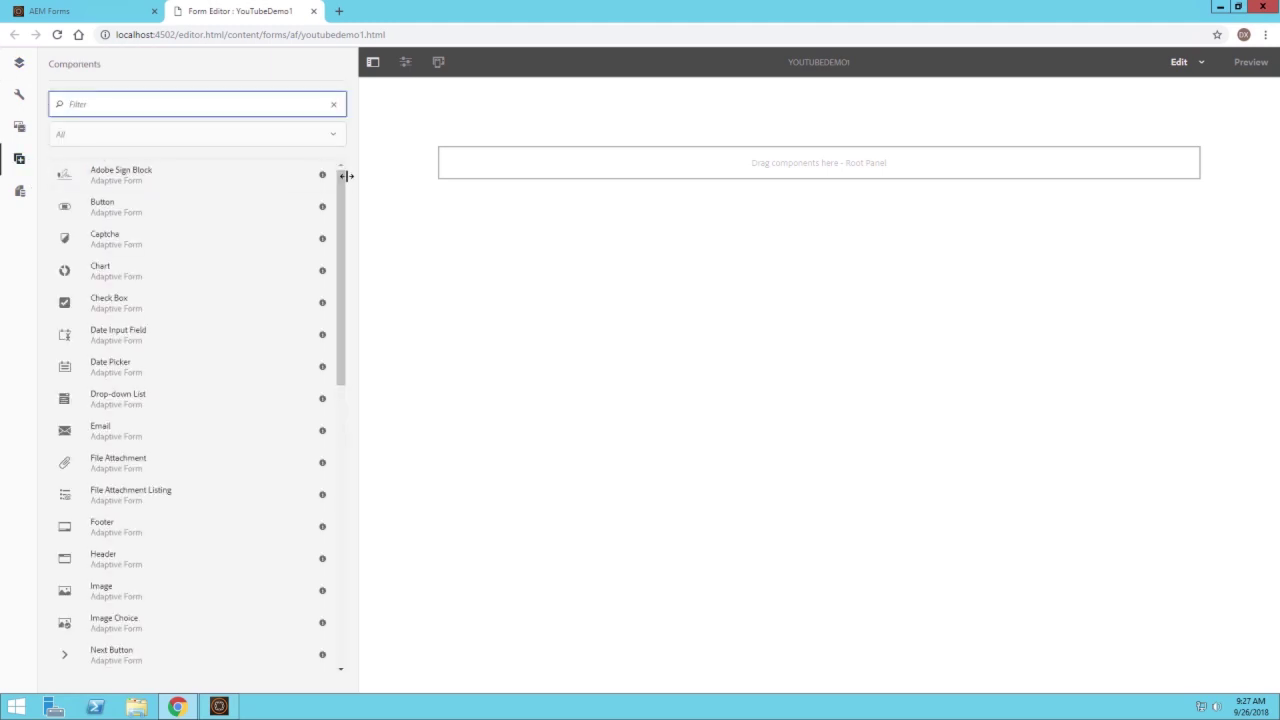
{"action": "left_click_drag", "start_coordinate": [340, 178], "coordinate": [317, 470]}
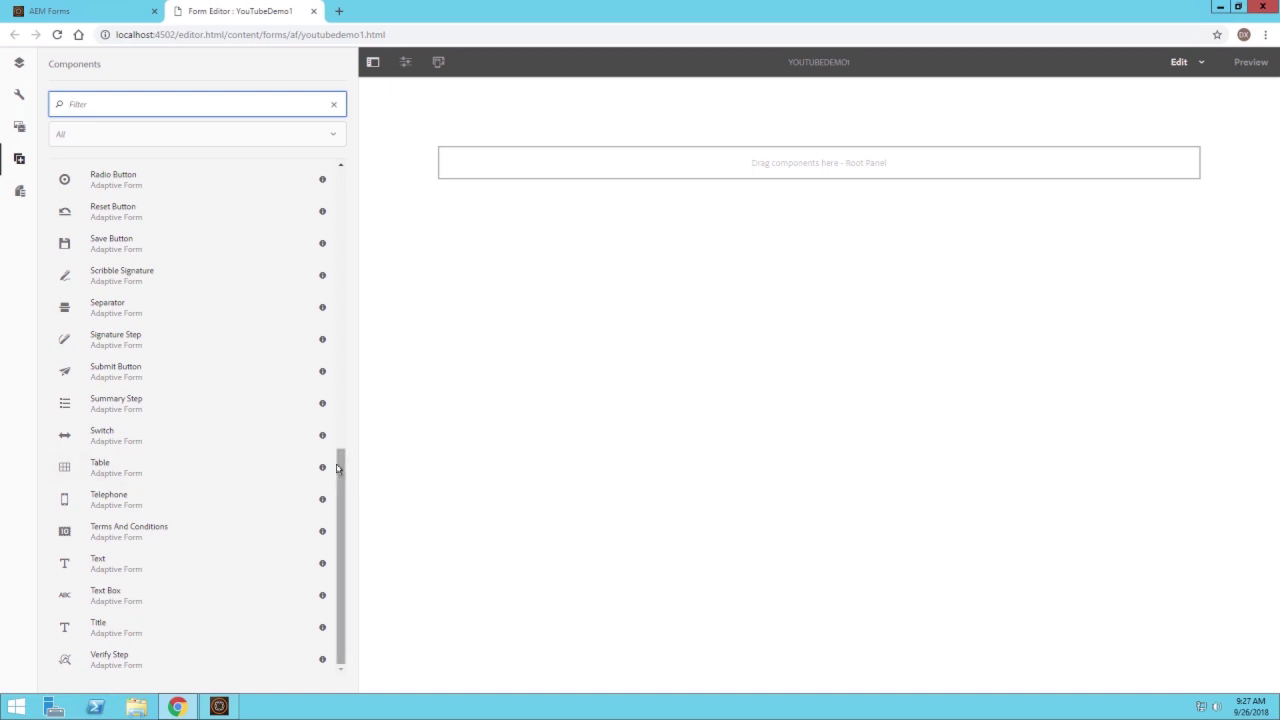
{"action": "left_click_drag", "start_coordinate": [98, 627], "coordinate": [455, 160]}
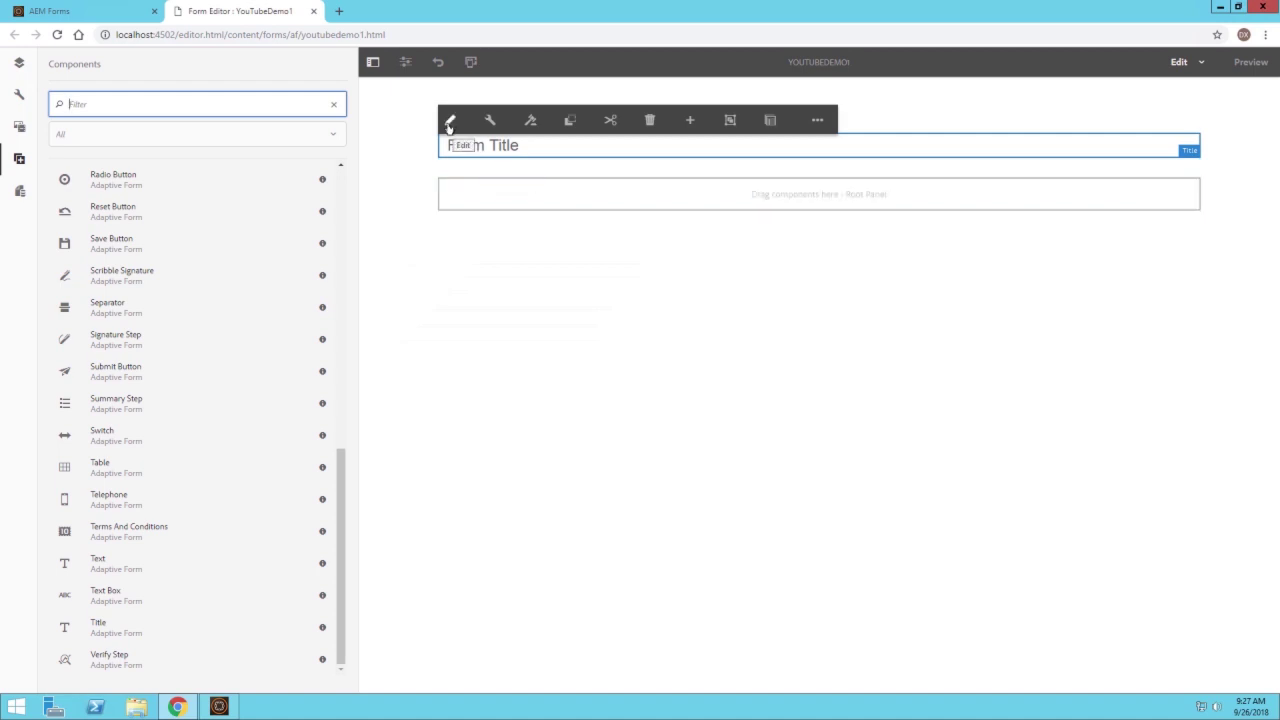
{"action": "left_click", "coordinate": [450, 121]}
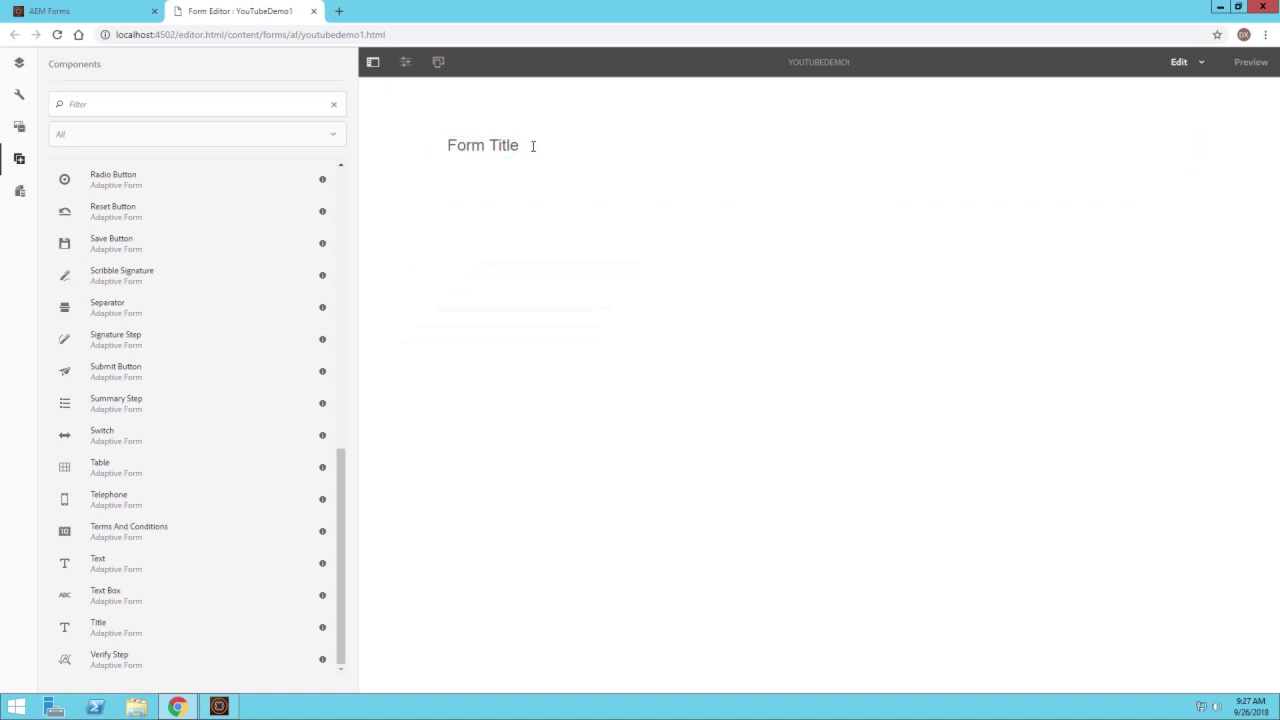
{"action": "left_click_drag", "start_coordinate": [534, 146], "coordinate": [391, 154]}
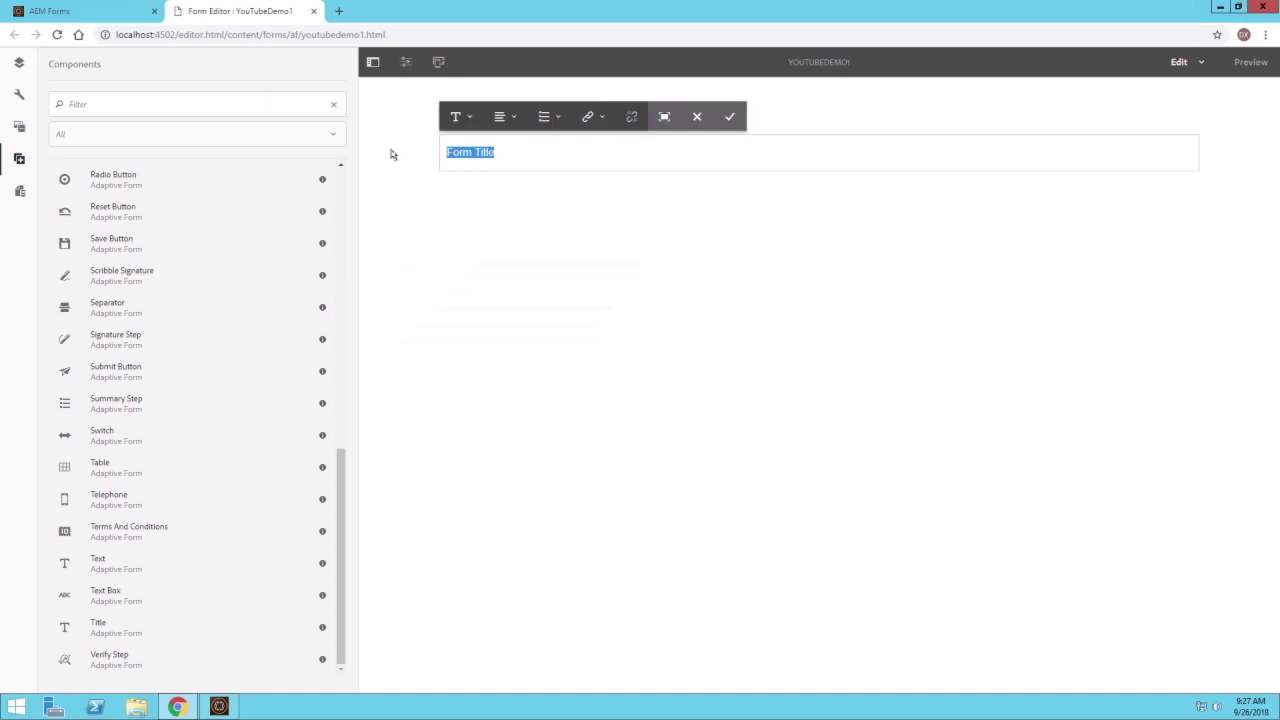
{"action": "type", "text": "Basic Form"}
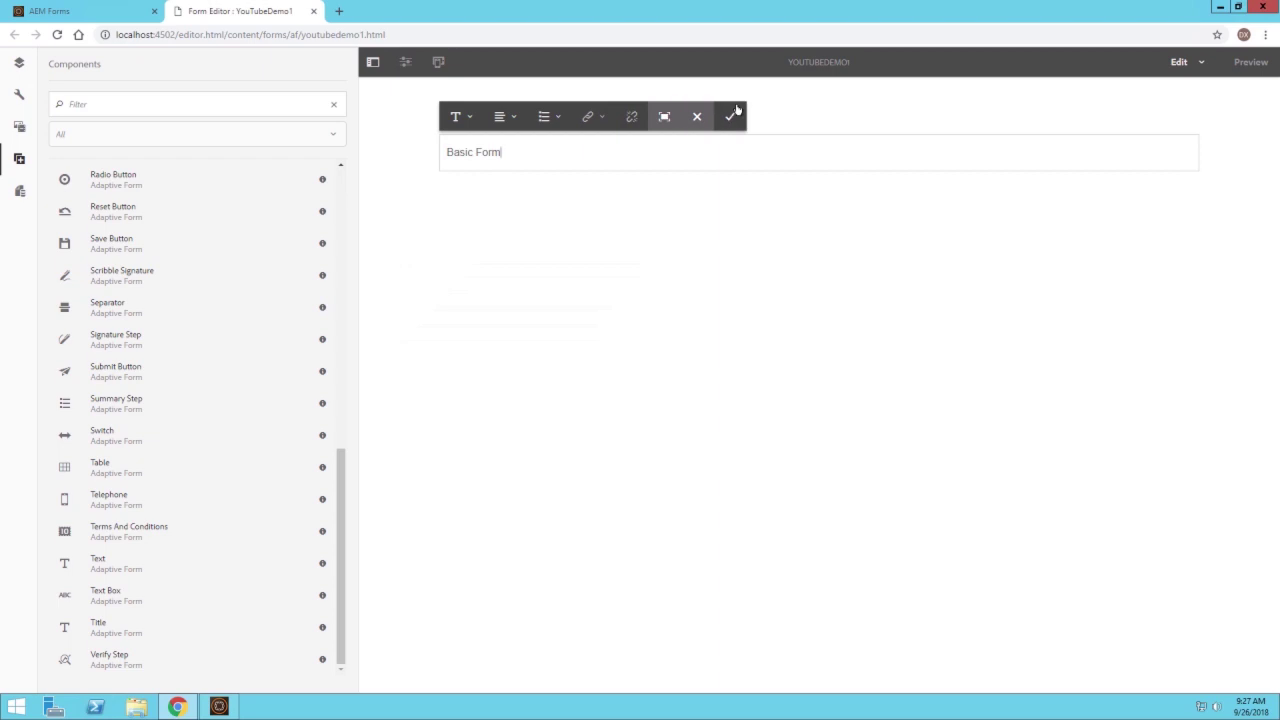
{"action": "left_click", "coordinate": [733, 114]}
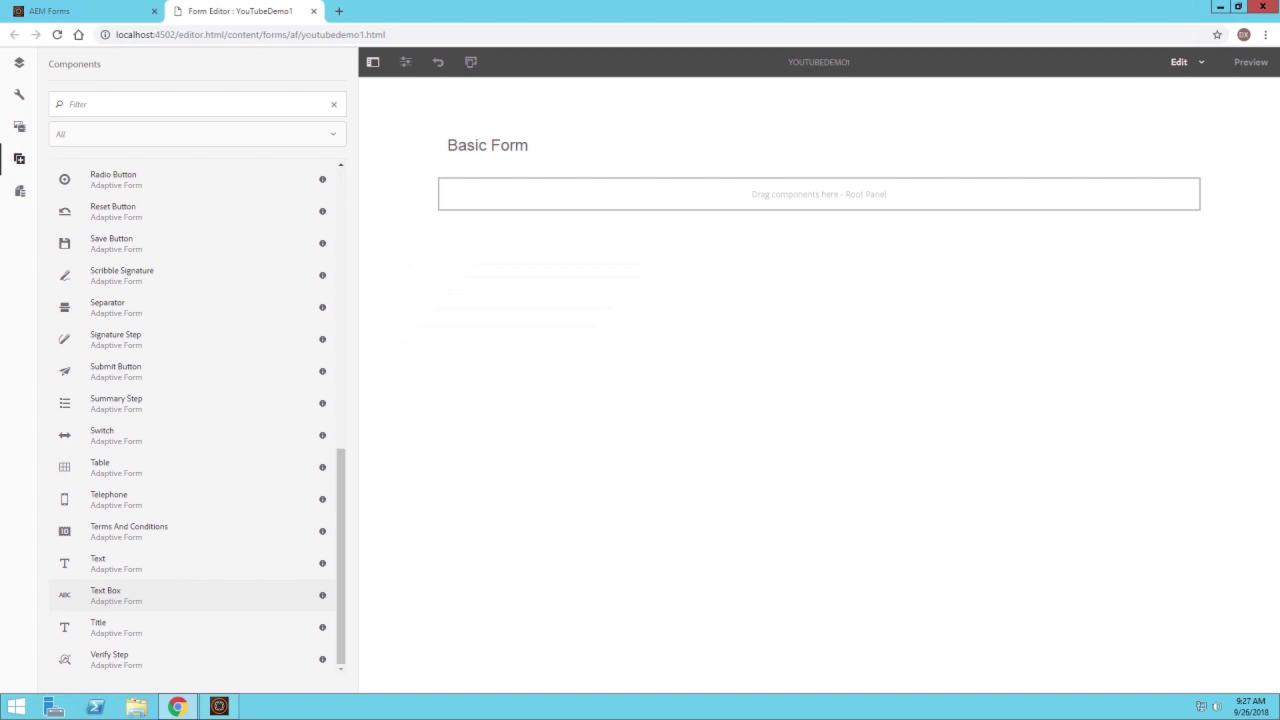
Add a required Text Box titled 'Name' with placeholder 'Enter Your Name'
{"action": "left_click_drag", "start_coordinate": [105, 595], "coordinate": [706, 183]}
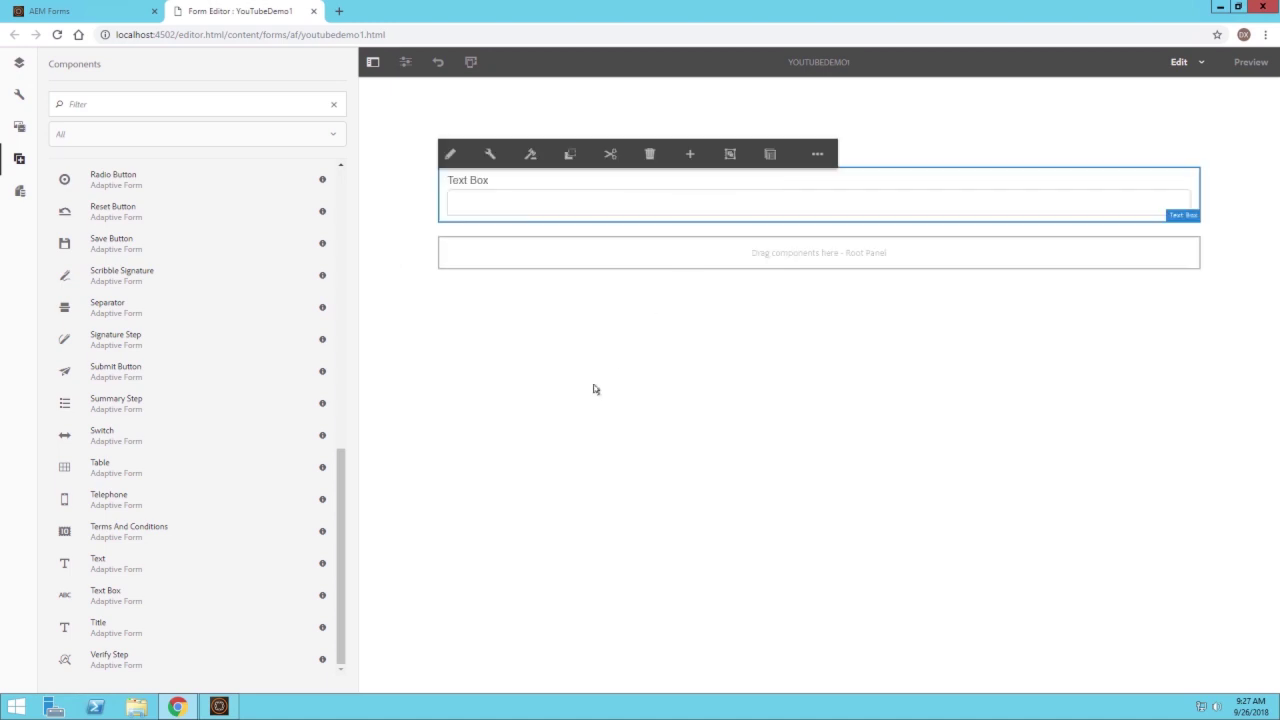
{"action": "left_click", "coordinate": [489, 155]}
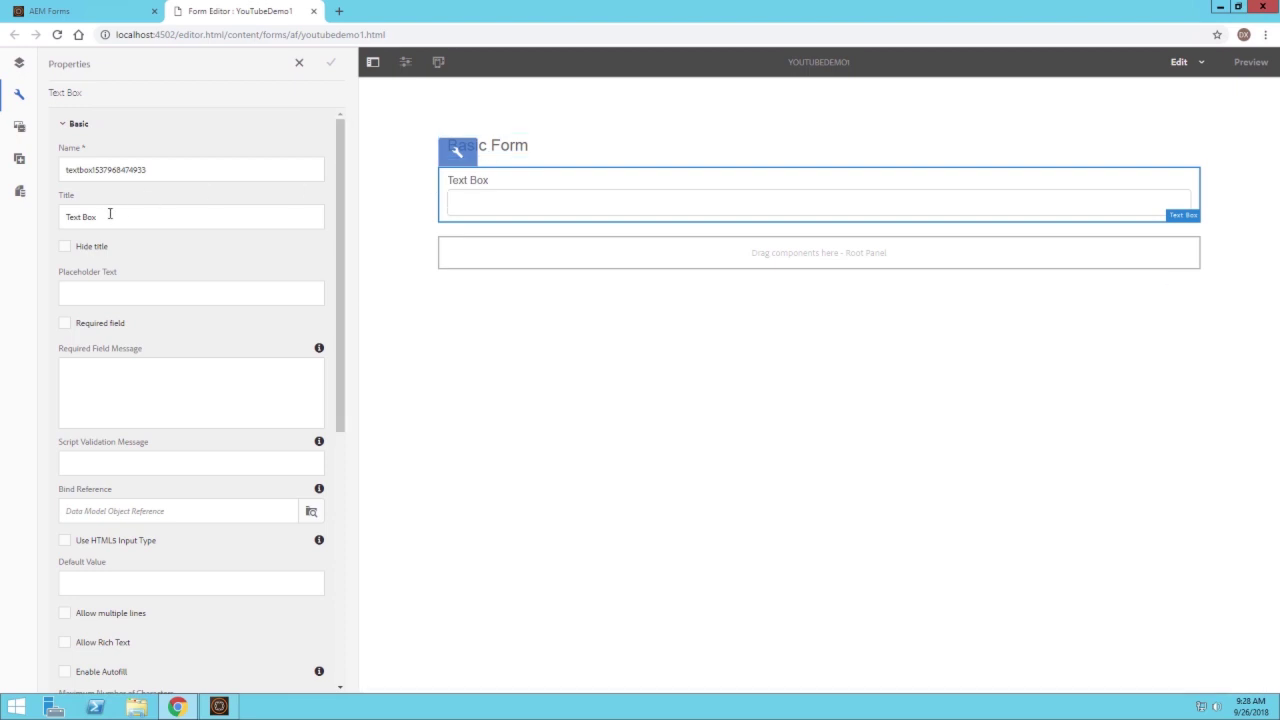
{"action": "left_click_drag", "start_coordinate": [110, 213], "coordinate": [48, 221]}
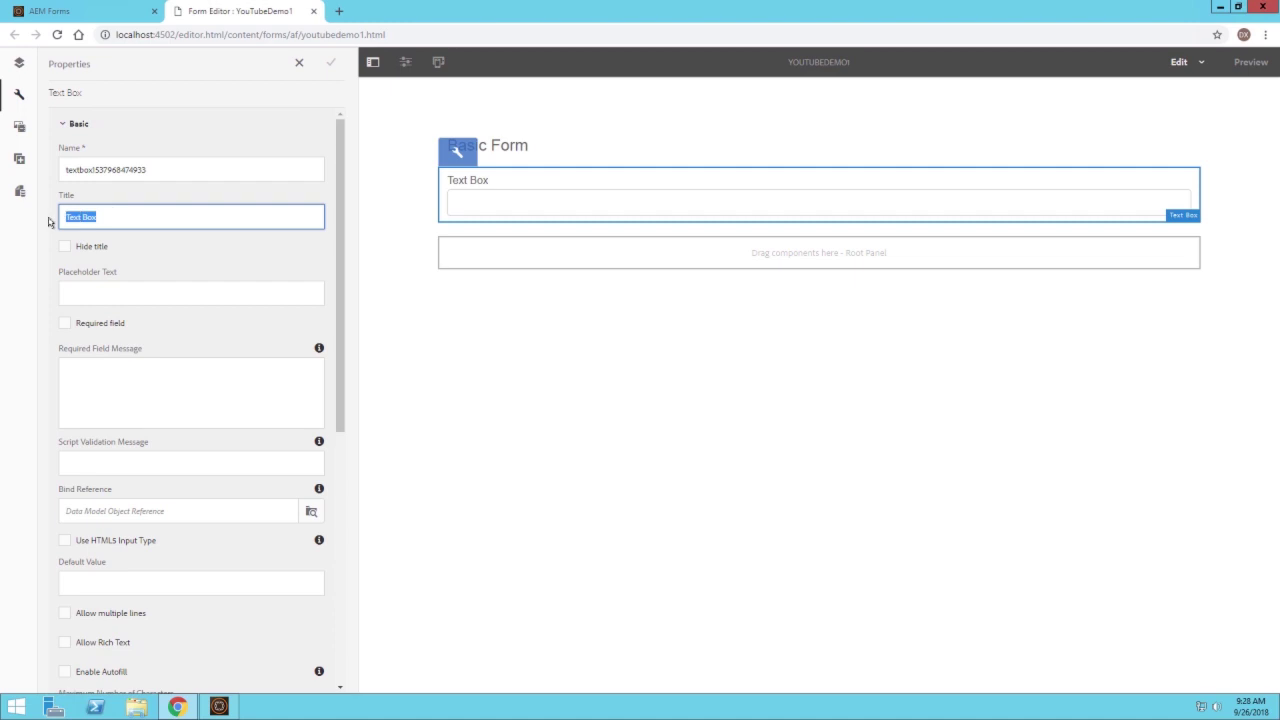
{"action": "type", "text": "Name"}
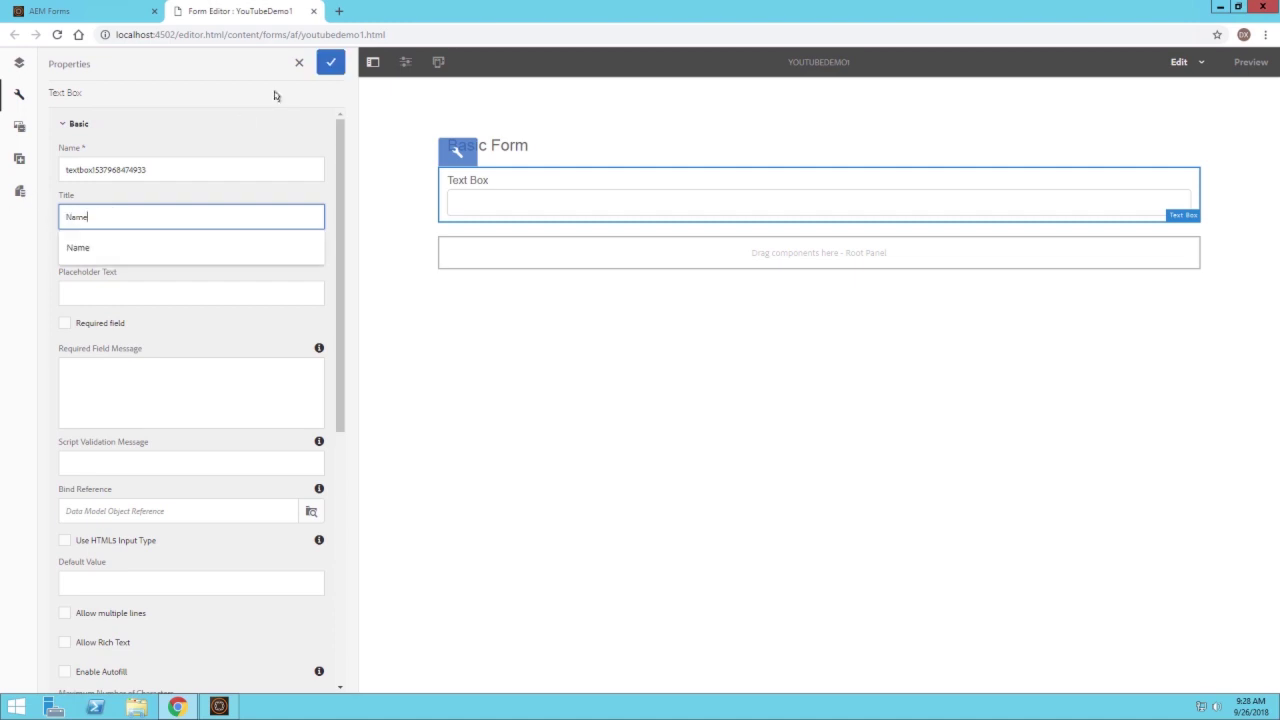
{"action": "left_click", "coordinate": [275, 95]}
{"action": "left_click", "coordinate": [330, 63]}
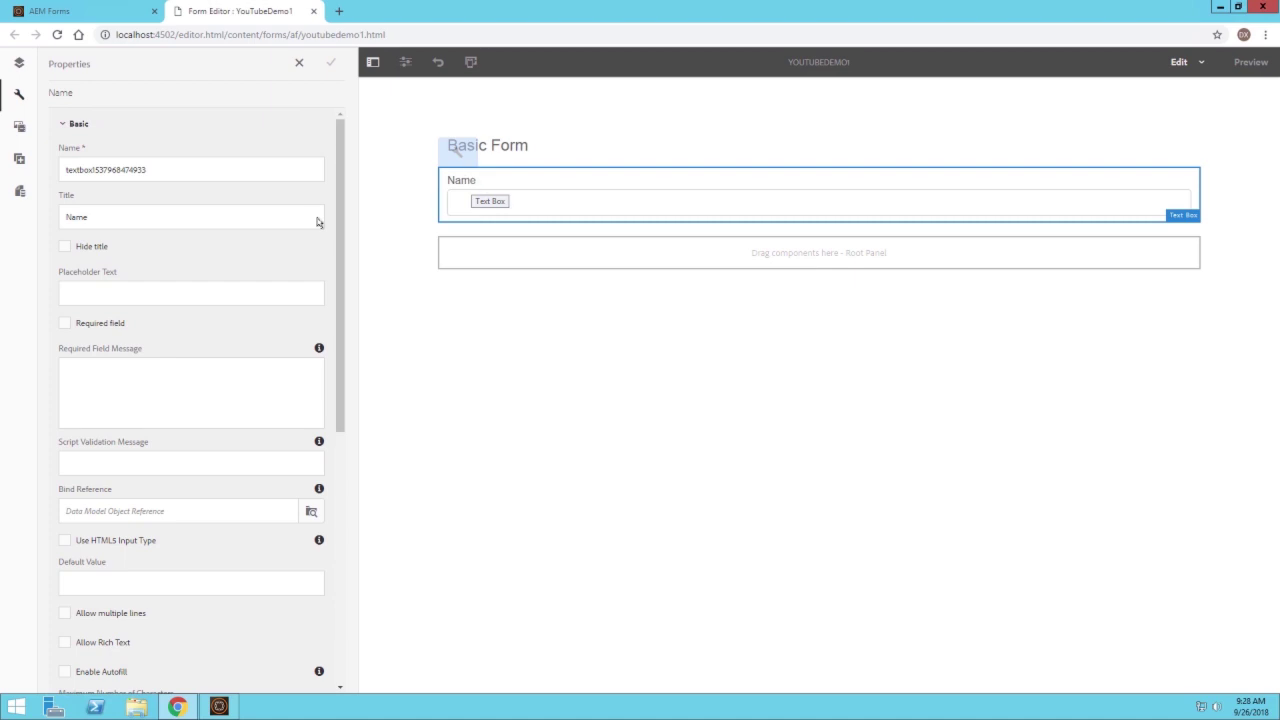
{"action": "left_click", "coordinate": [204, 287]}
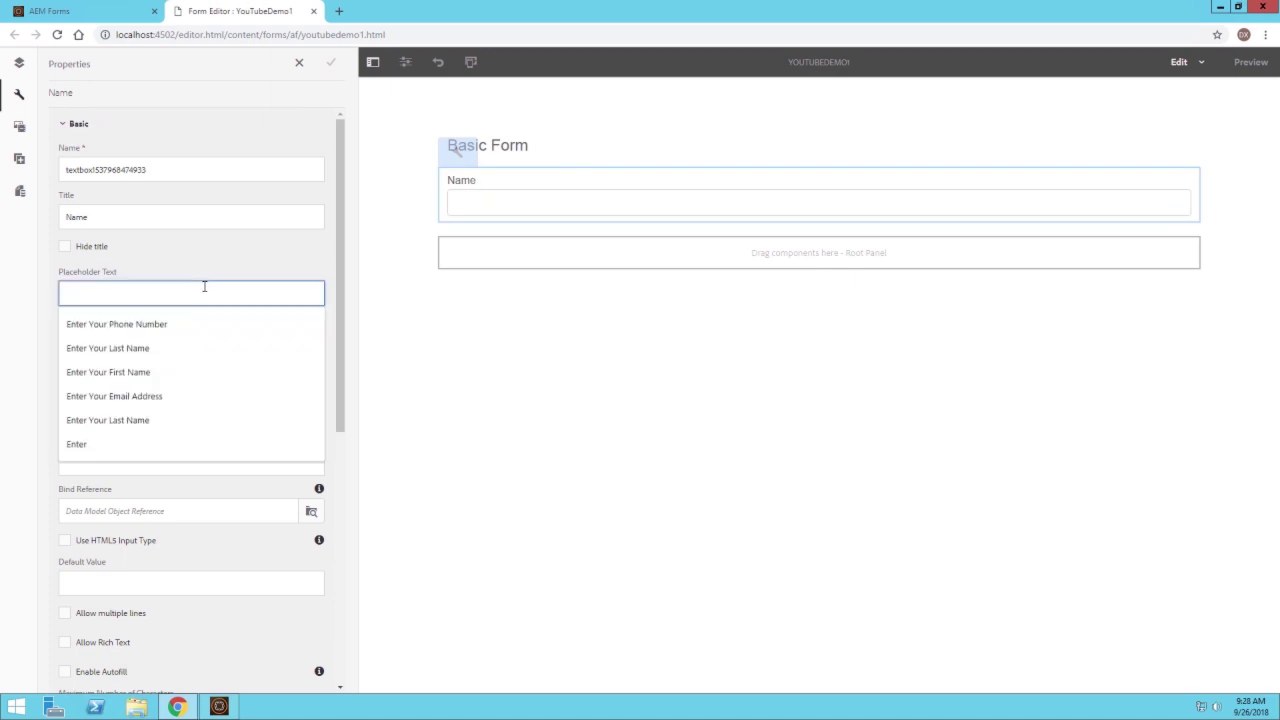
{"action": "type", "text": "Enter Your Name"}
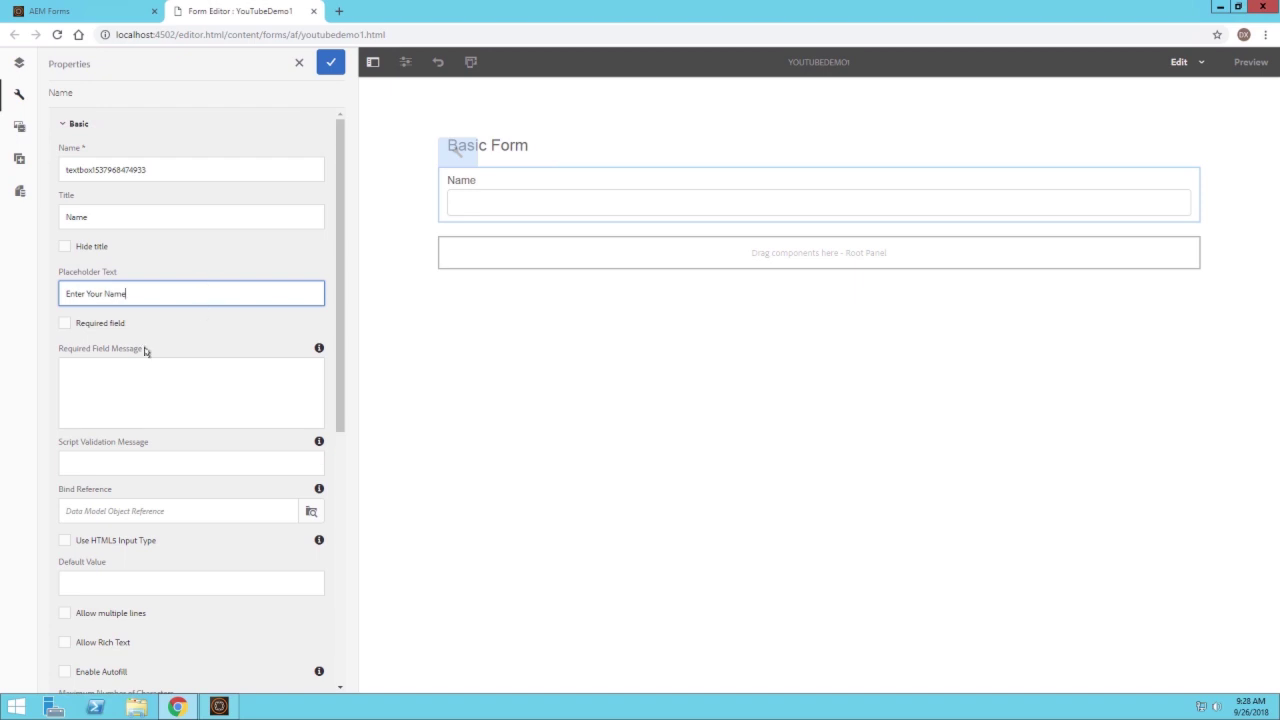
{"action": "left_click", "coordinate": [114, 326]}
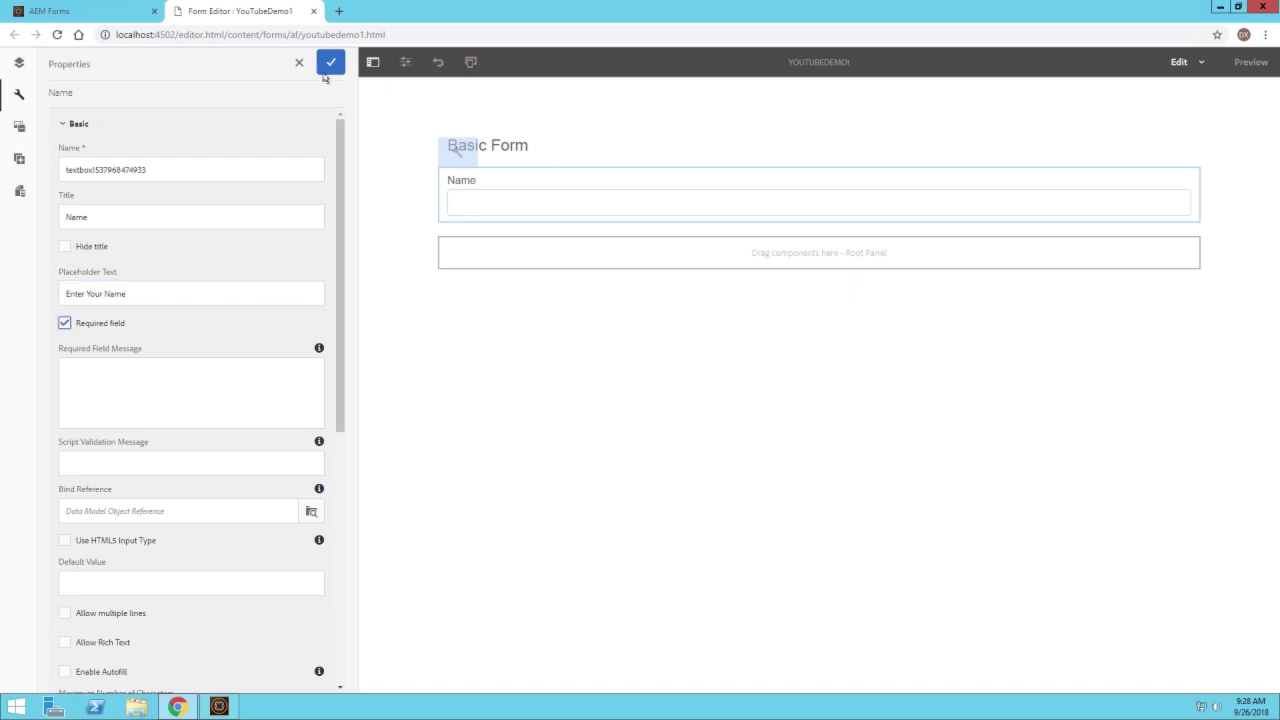
{"action": "left_click", "coordinate": [330, 62]}
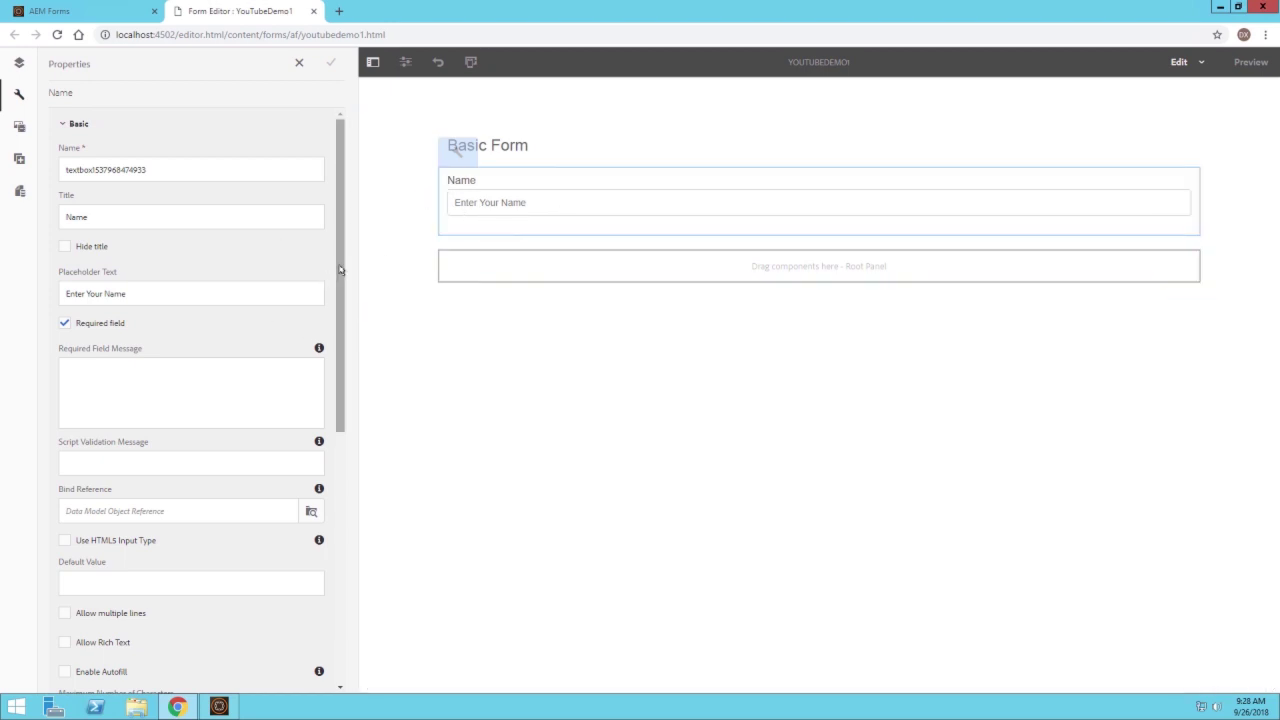
{"action": "scroll", "coordinate": [343, 271], "scroll_direction": "down", "scroll_amount": 2}
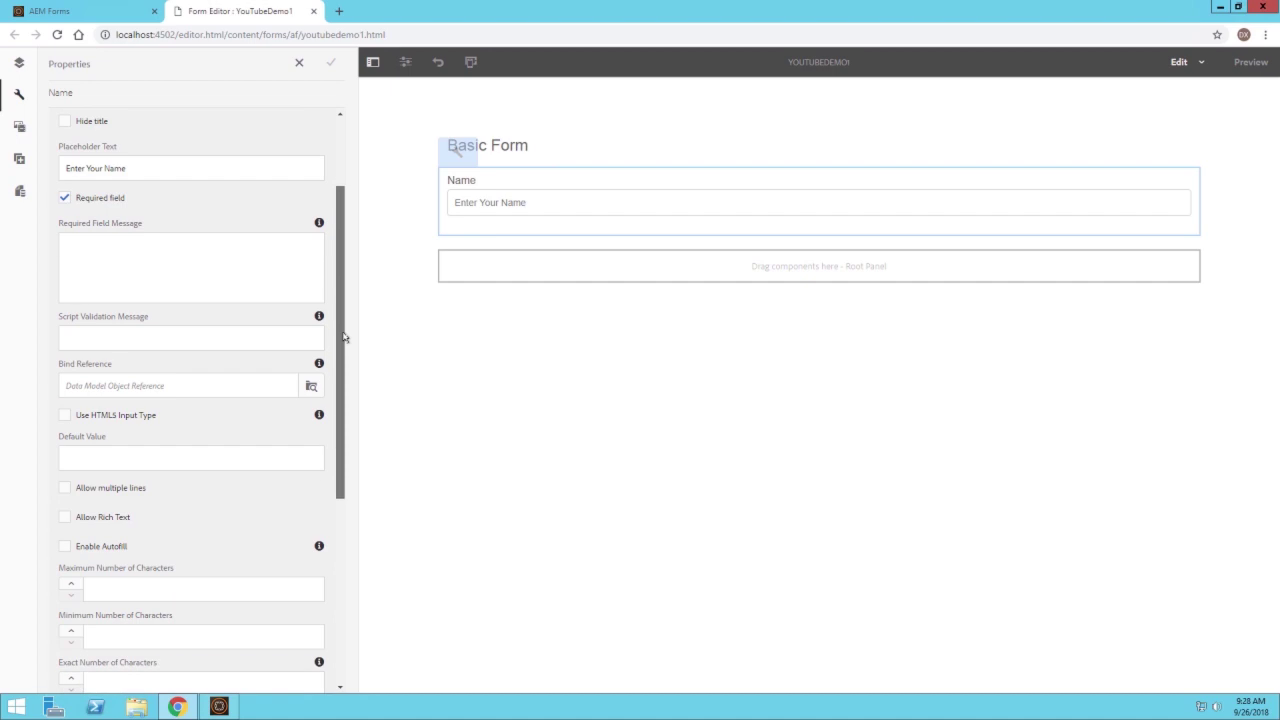
Add a Date Input Field below Name and relabel it 'Birth Date'
{"action": "left_click", "coordinate": [12, 160]}
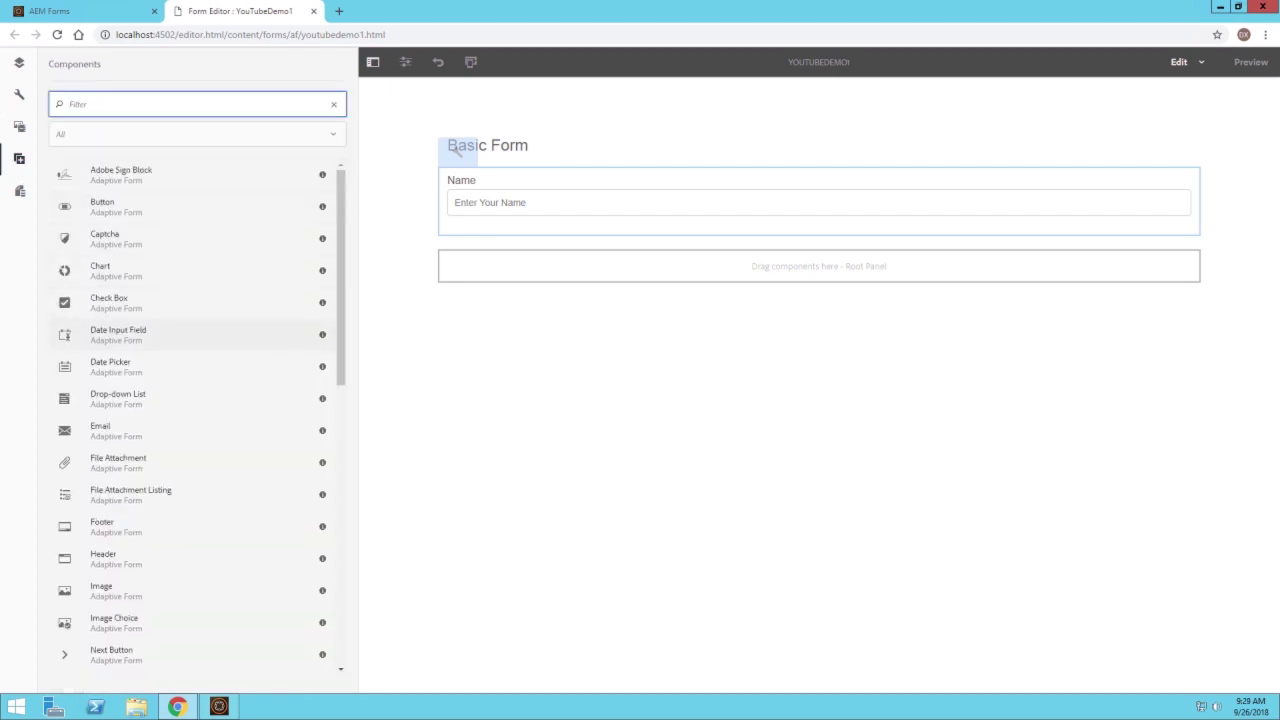
{"action": "left_click_drag", "start_coordinate": [120, 334], "coordinate": [586, 266]}
{"action": "left_click", "coordinate": [586, 271]}
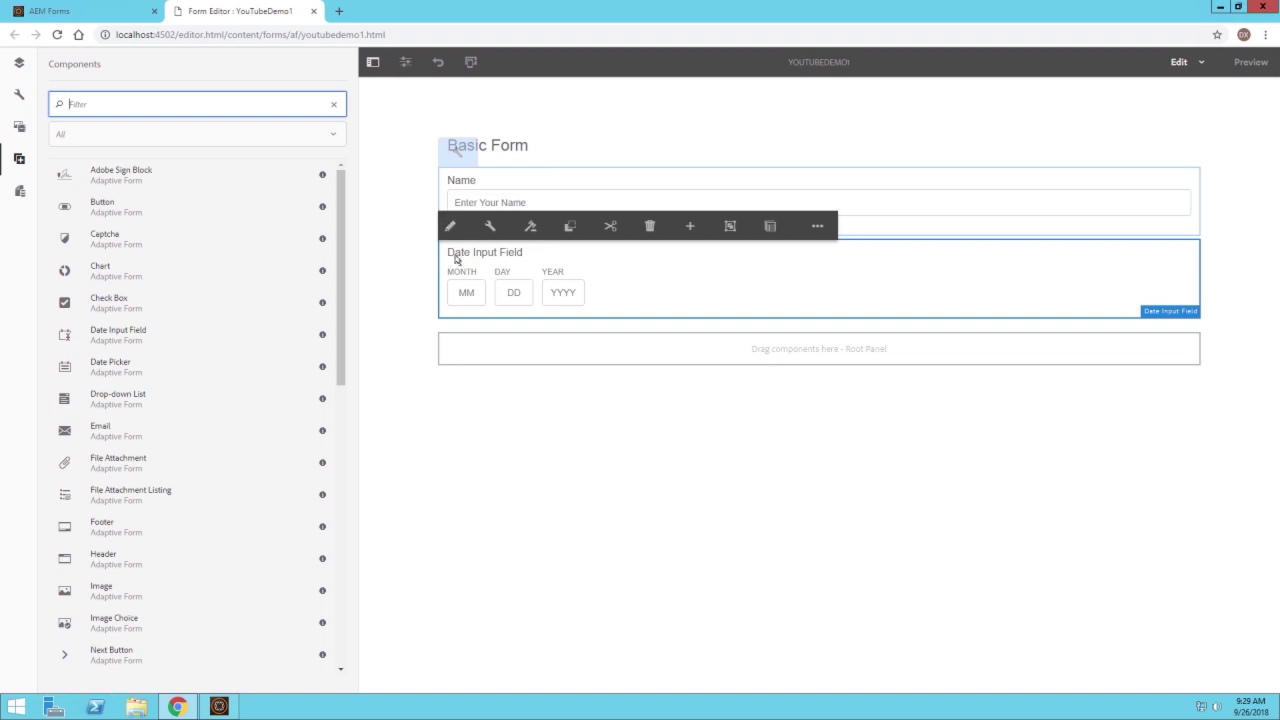
{"action": "left_click", "coordinate": [453, 234]}
{"action": "left_click_drag", "start_coordinate": [534, 256], "coordinate": [449, 245]}
{"action": "type", "text": "Birth Date"}
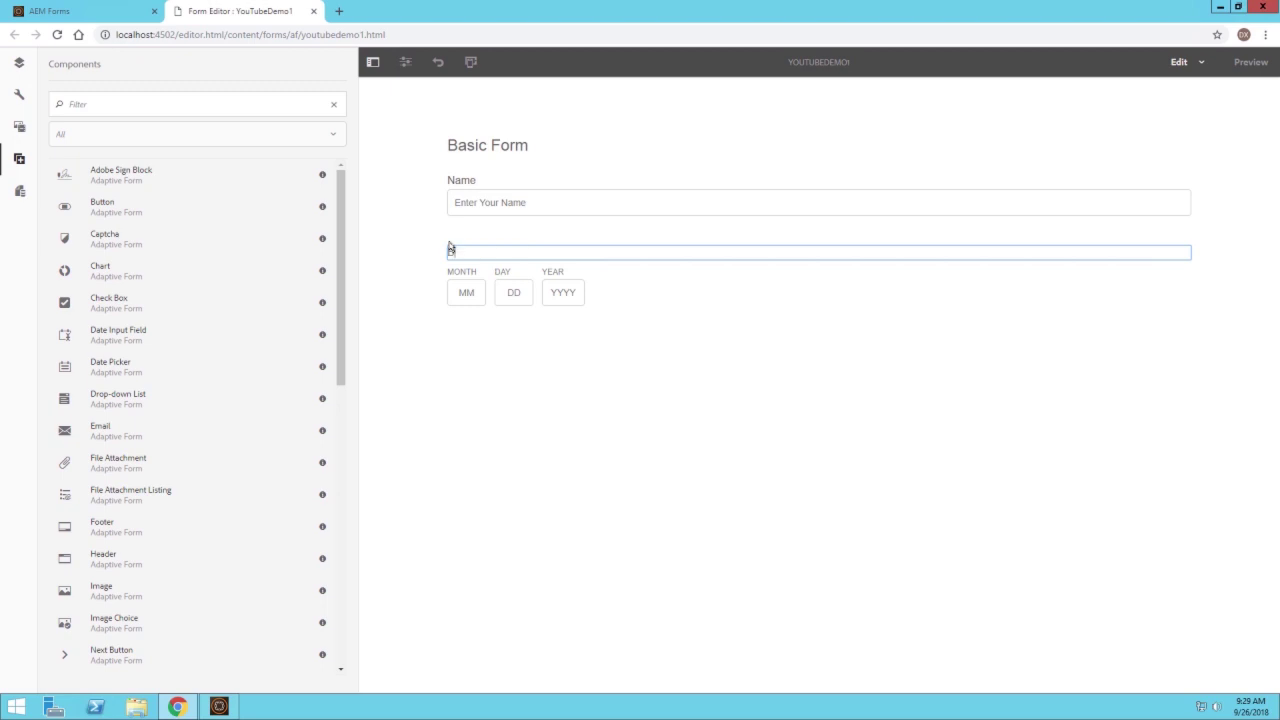
{"action": "left_click", "coordinate": [419, 328]}
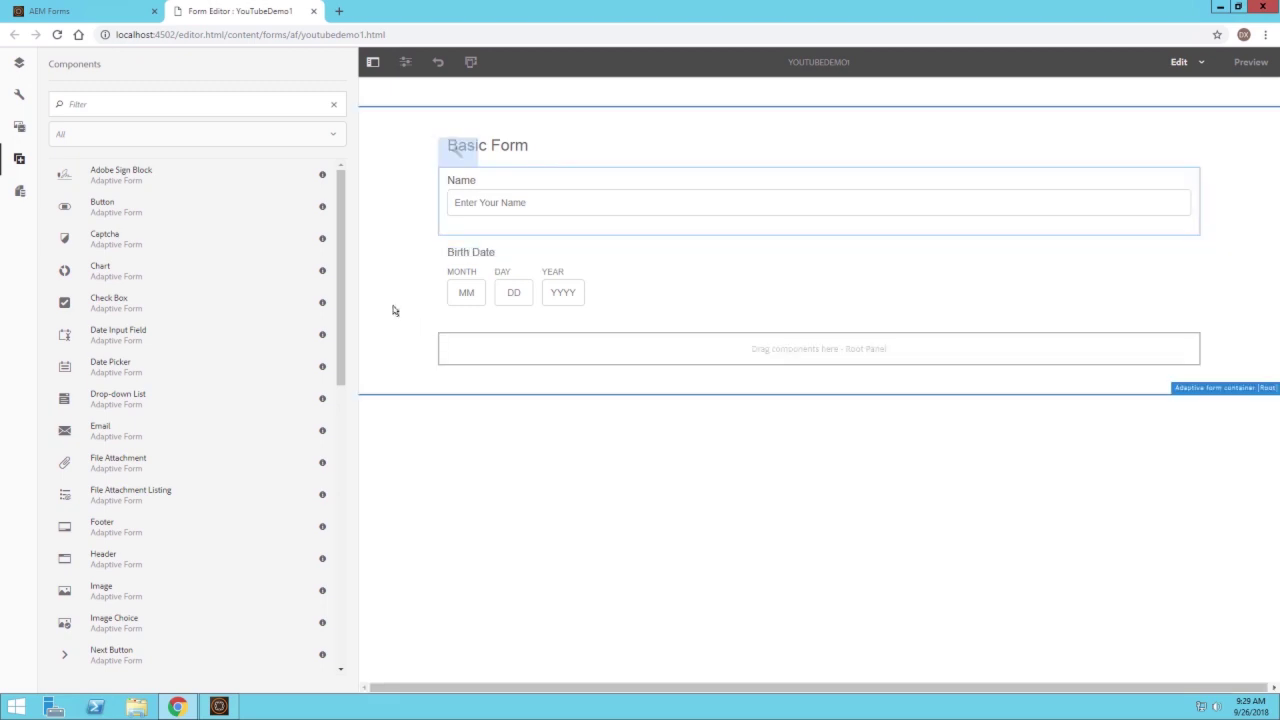
Mark the Birth Date field as required
{"action": "left_click", "coordinate": [465, 265]}
{"action": "left_click", "coordinate": [490, 226]}
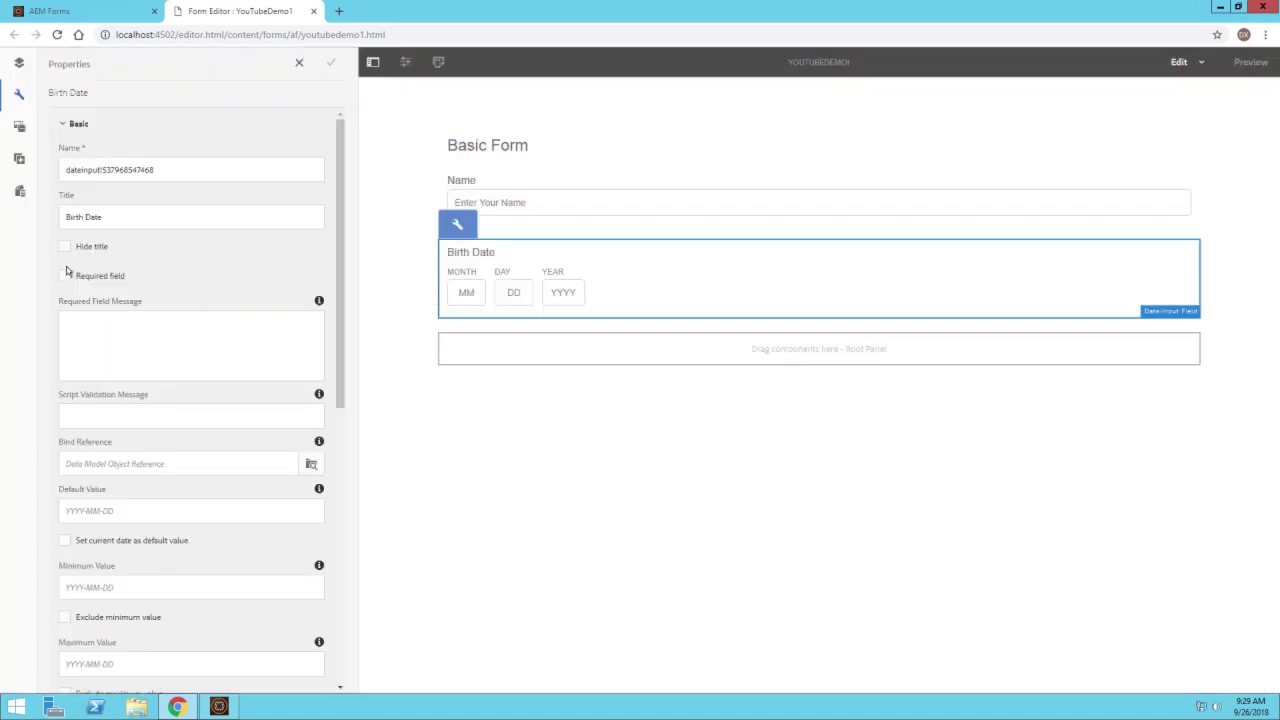
{"action": "left_click", "coordinate": [63, 276]}
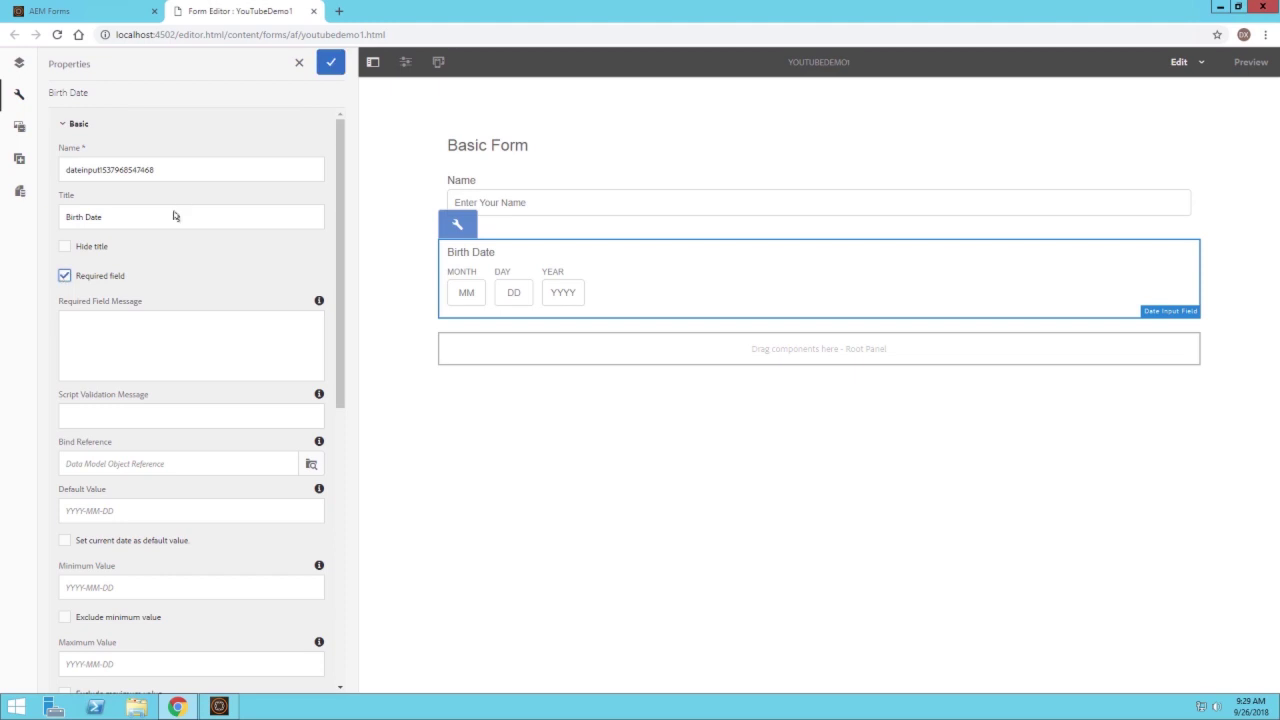
{"action": "left_click", "coordinate": [331, 62]}
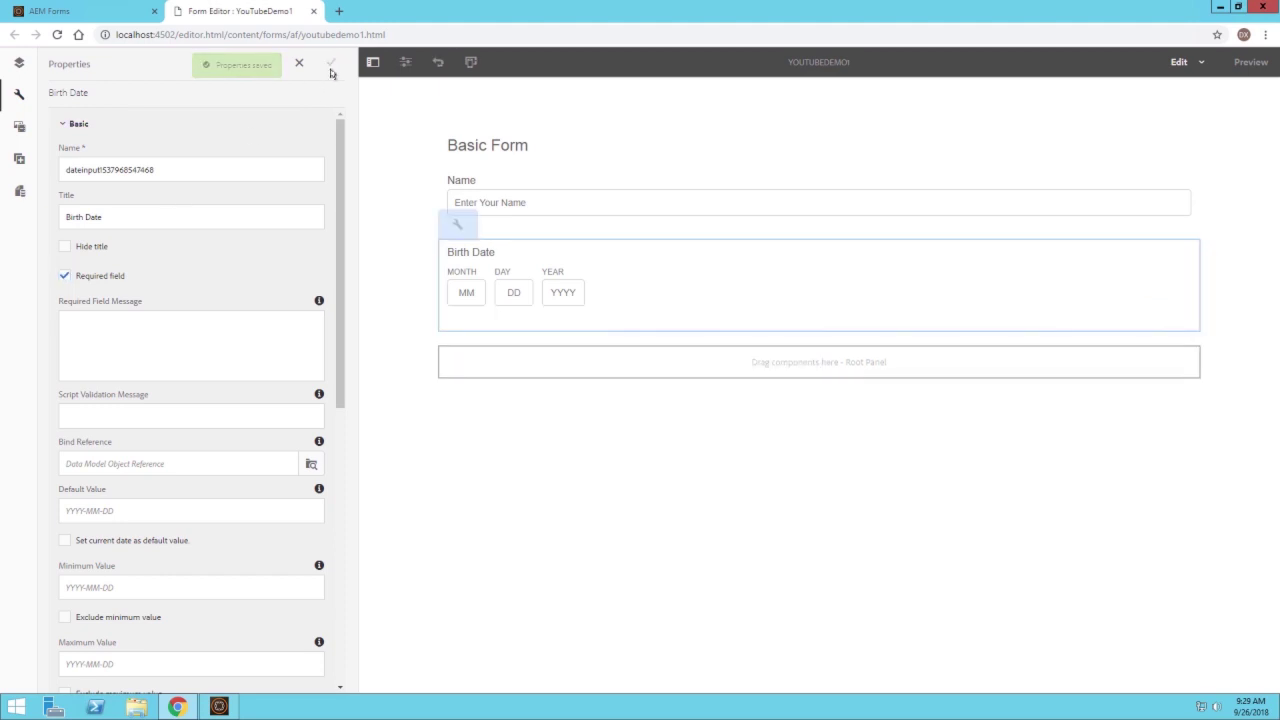
{"action": "left_click", "coordinate": [19, 158]}
Add a required Text Box 'Phone Number' with placeholder 'Enter Your Phone Number' below Birth Date
{"action": "left_click_drag", "start_coordinate": [340, 255], "coordinate": [353, 532]}
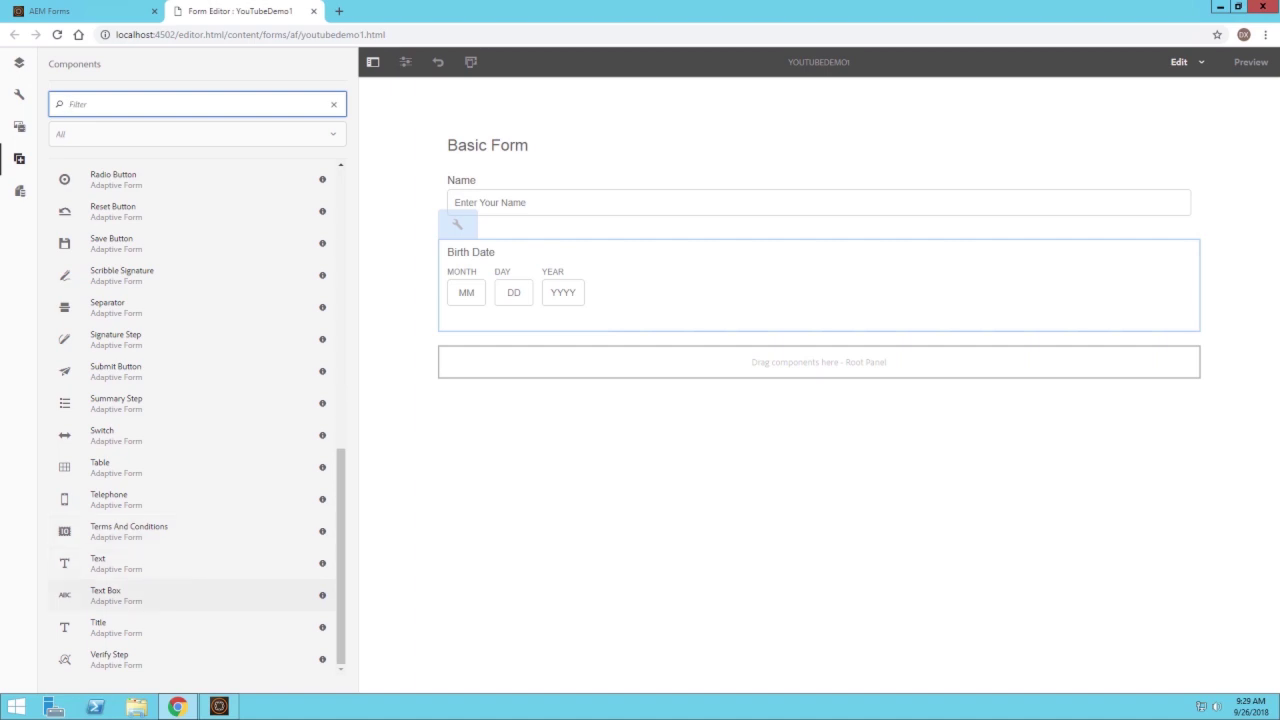
{"action": "left_click_drag", "start_coordinate": [105, 595], "coordinate": [537, 354]}
{"action": "left_click", "coordinate": [506, 348]}
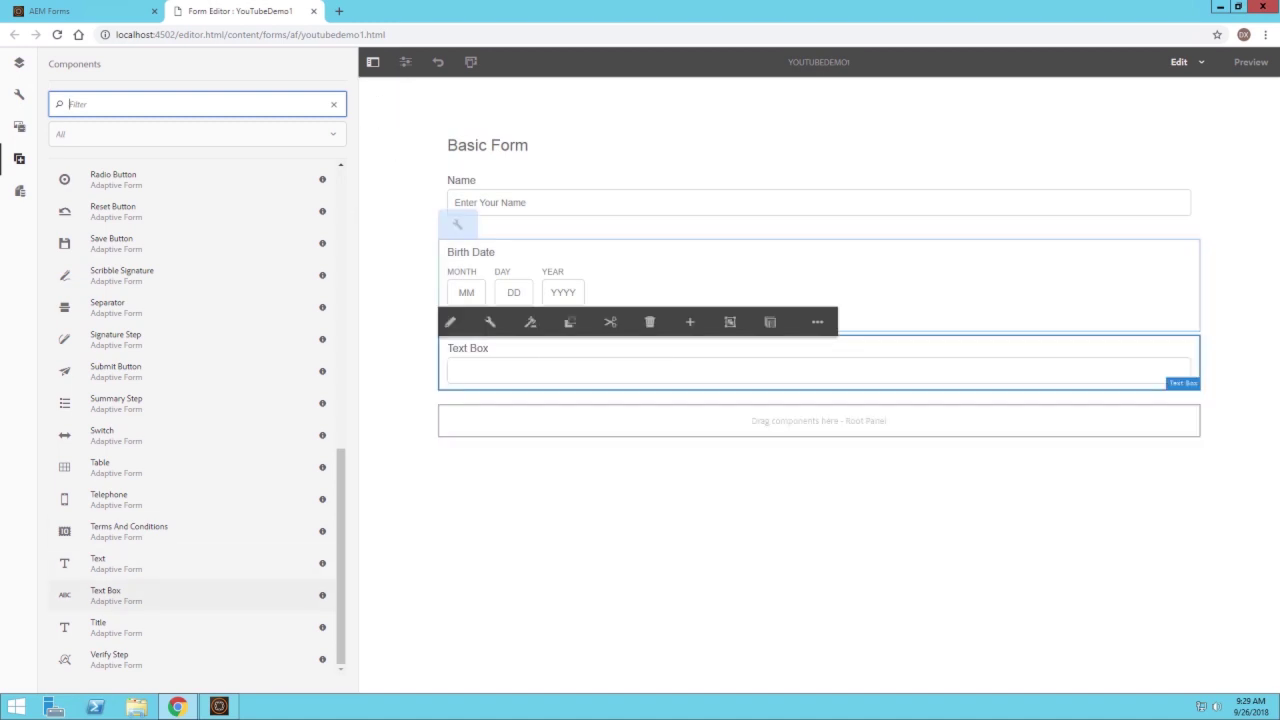
{"action": "left_click", "coordinate": [490, 322]}
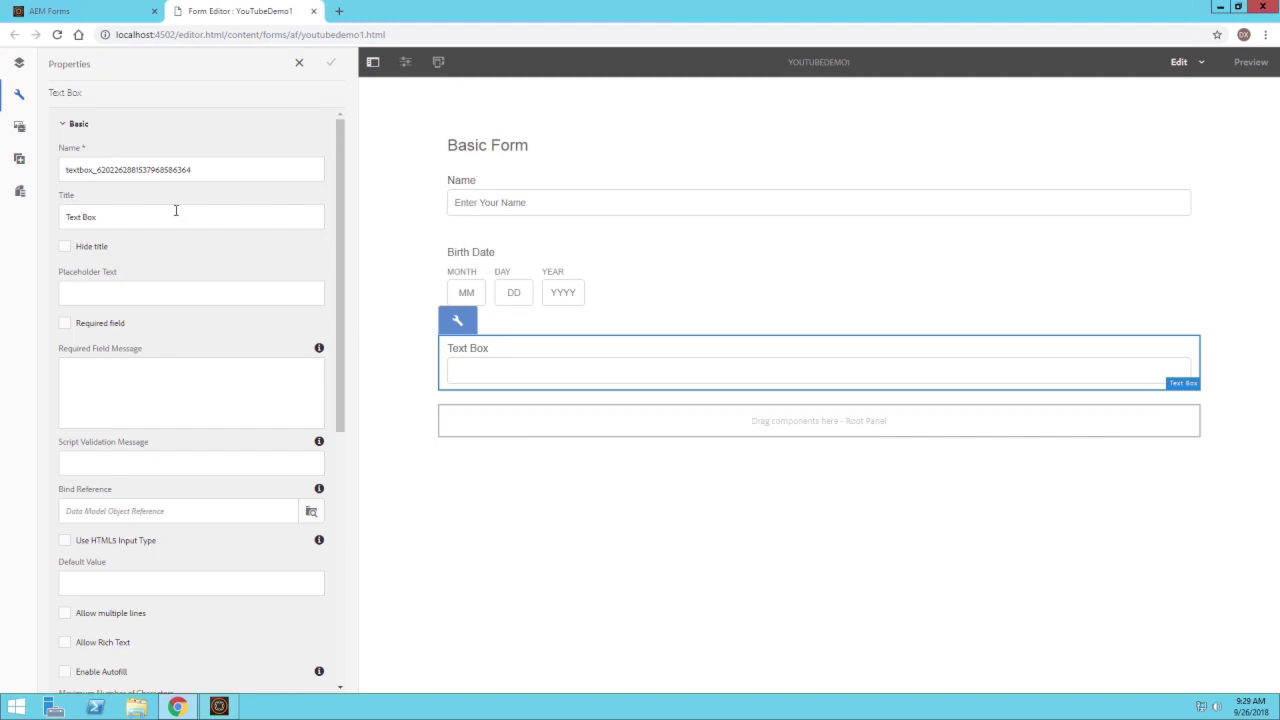
{"action": "triple_click", "coordinate": [123, 219]}
{"action": "type", "text": "Pho"}
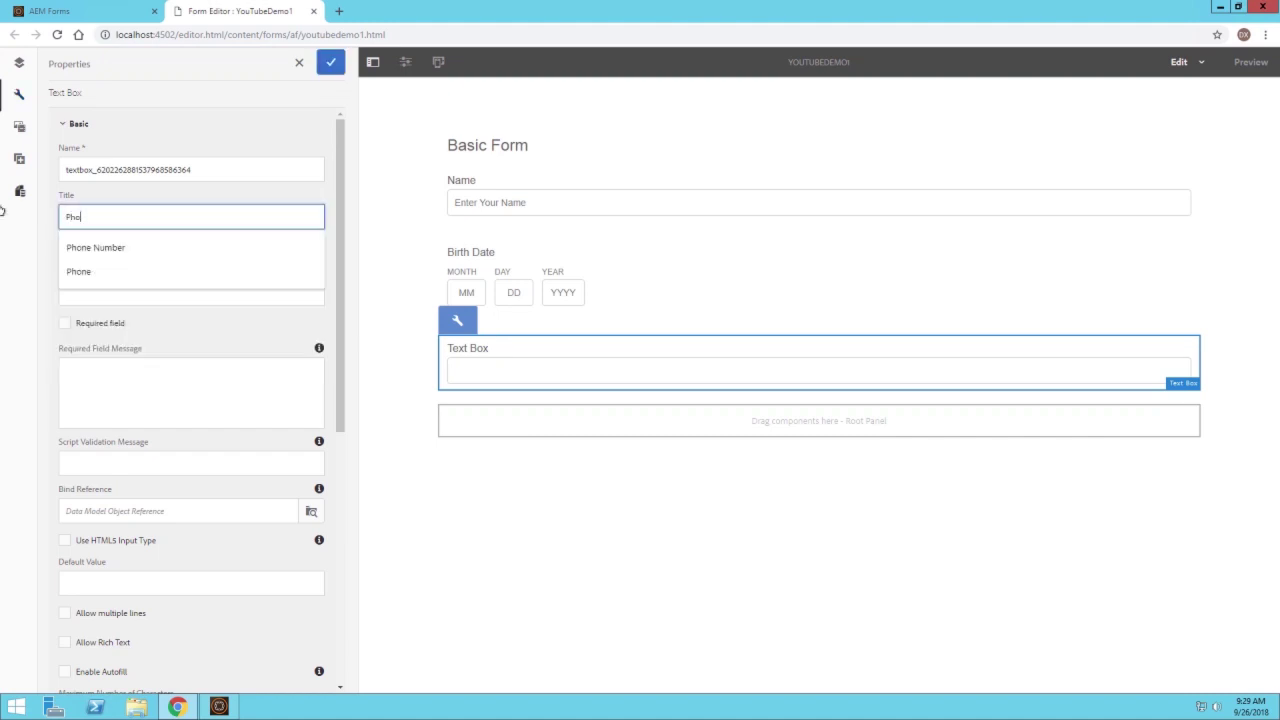
{"action": "type", "text": "ne Number"}
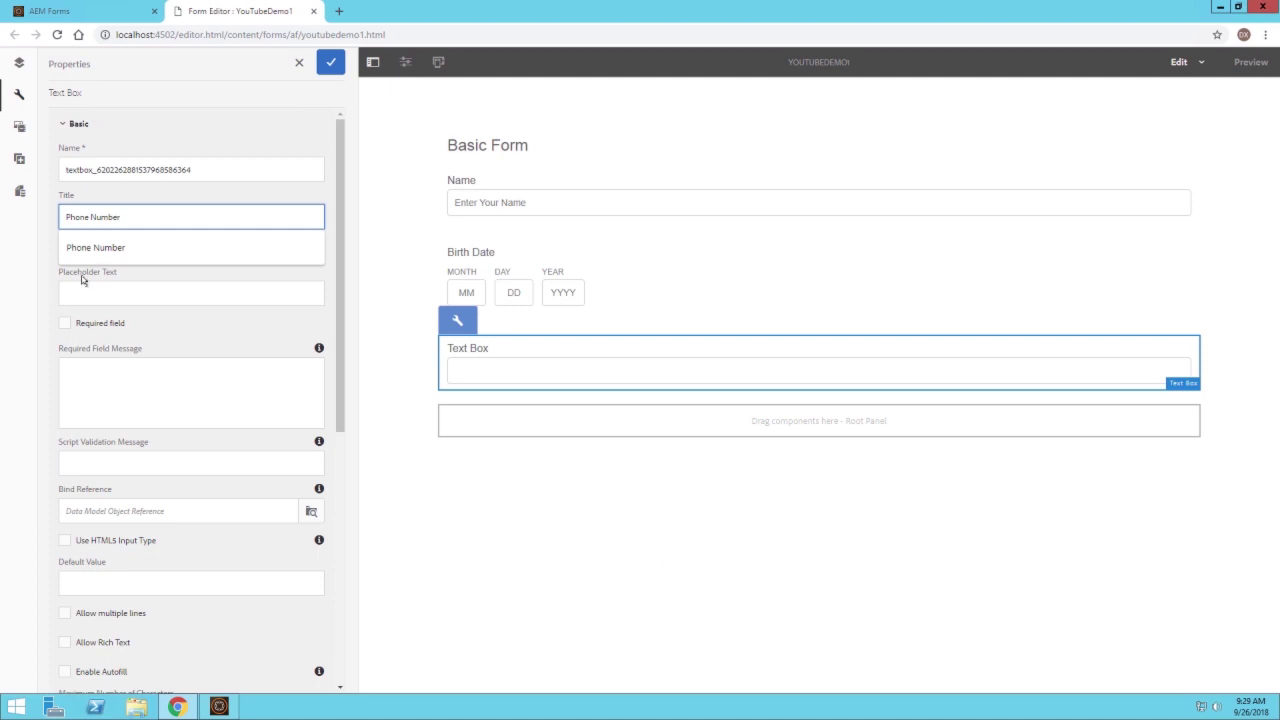
{"action": "left_click", "coordinate": [88, 293]}
{"action": "type", "text": "Enter Your Phone Number"}
{"action": "left_click", "coordinate": [110, 324]}
{"action": "left_click", "coordinate": [80, 323]}
{"action": "left_click", "coordinate": [322, 70]}
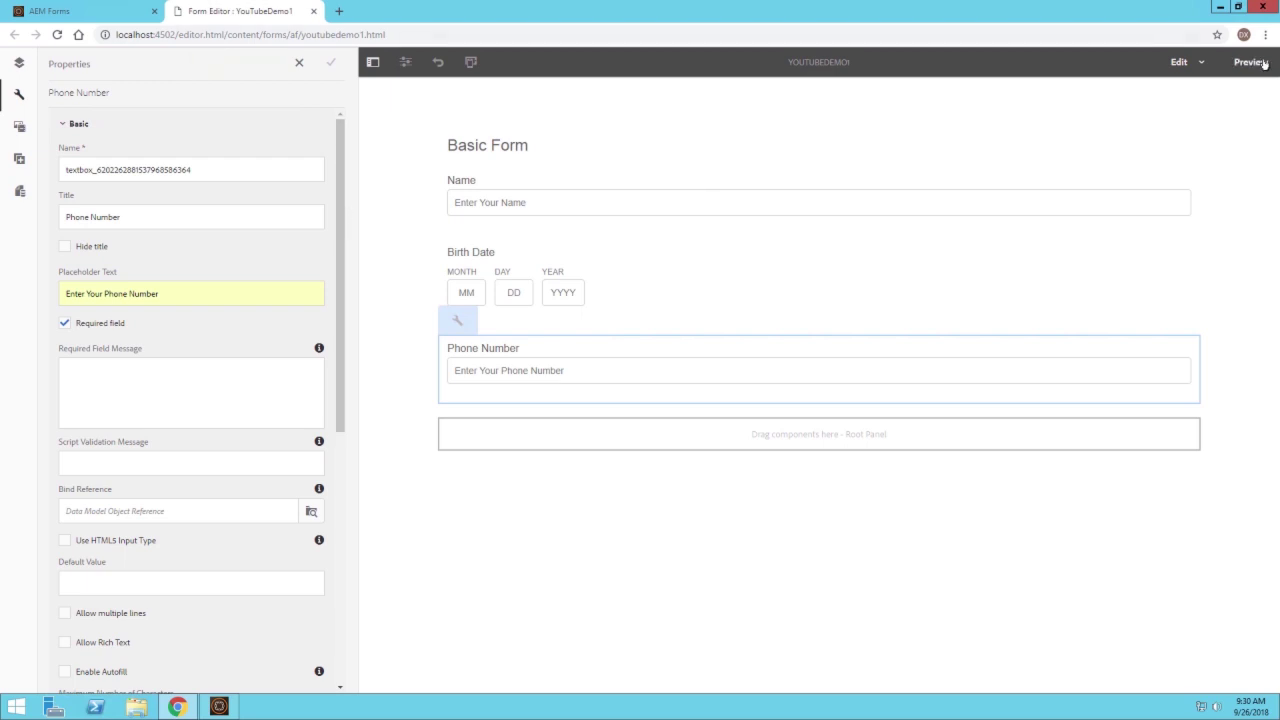
Preview the form and enter 540 in the Phone Number field
{"action": "left_click", "coordinate": [1250, 62]}
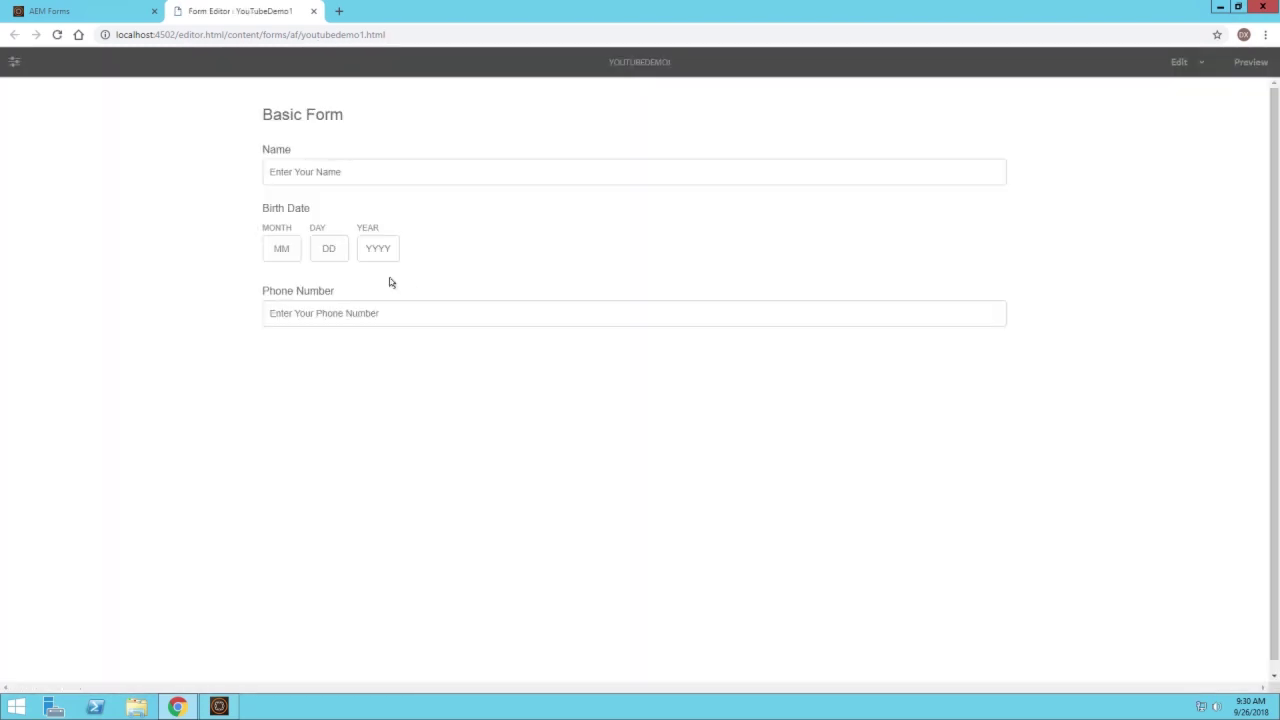
{"action": "left_click", "coordinate": [389, 290]}
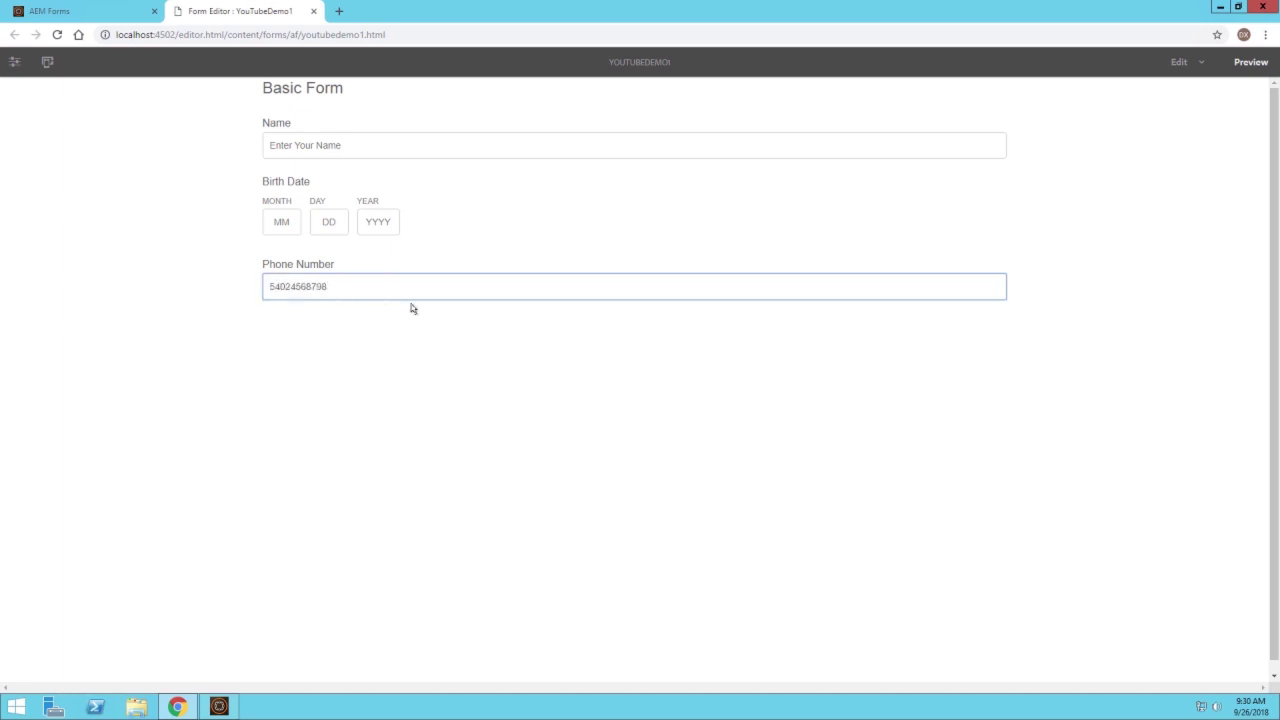
{"action": "left_click", "coordinate": [424, 326]}
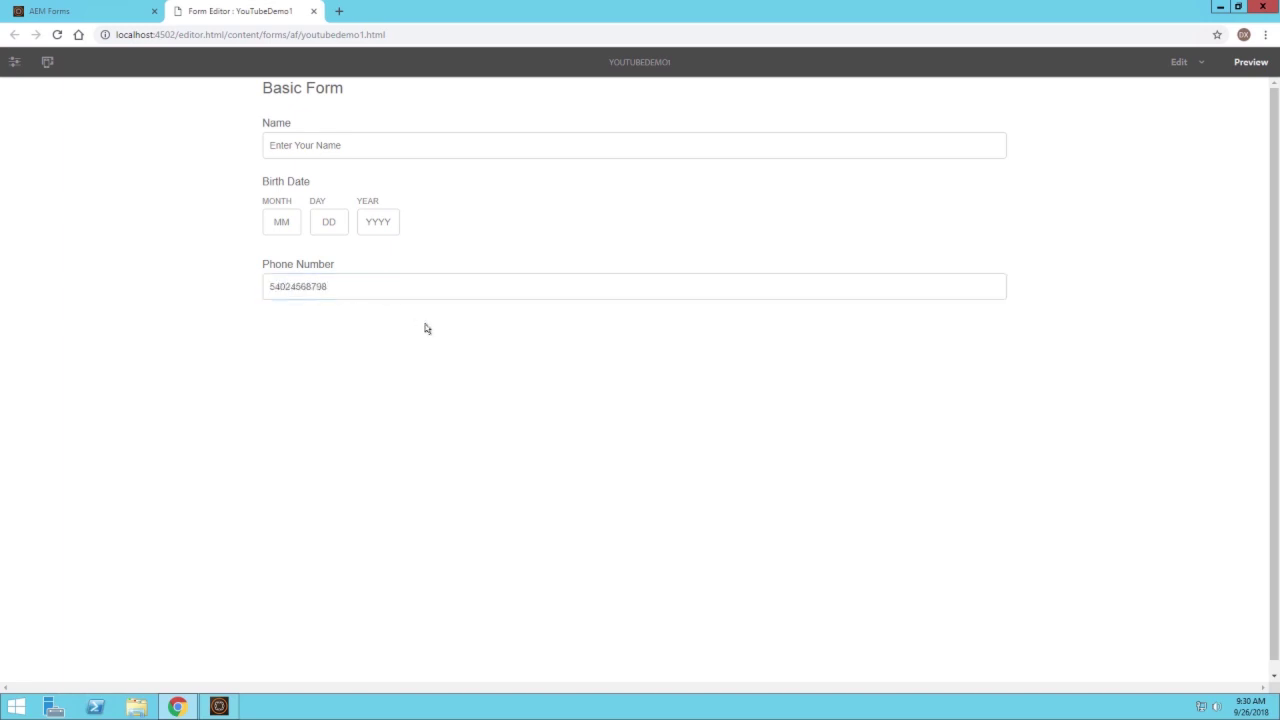
{"action": "left_click", "coordinate": [360, 287]}
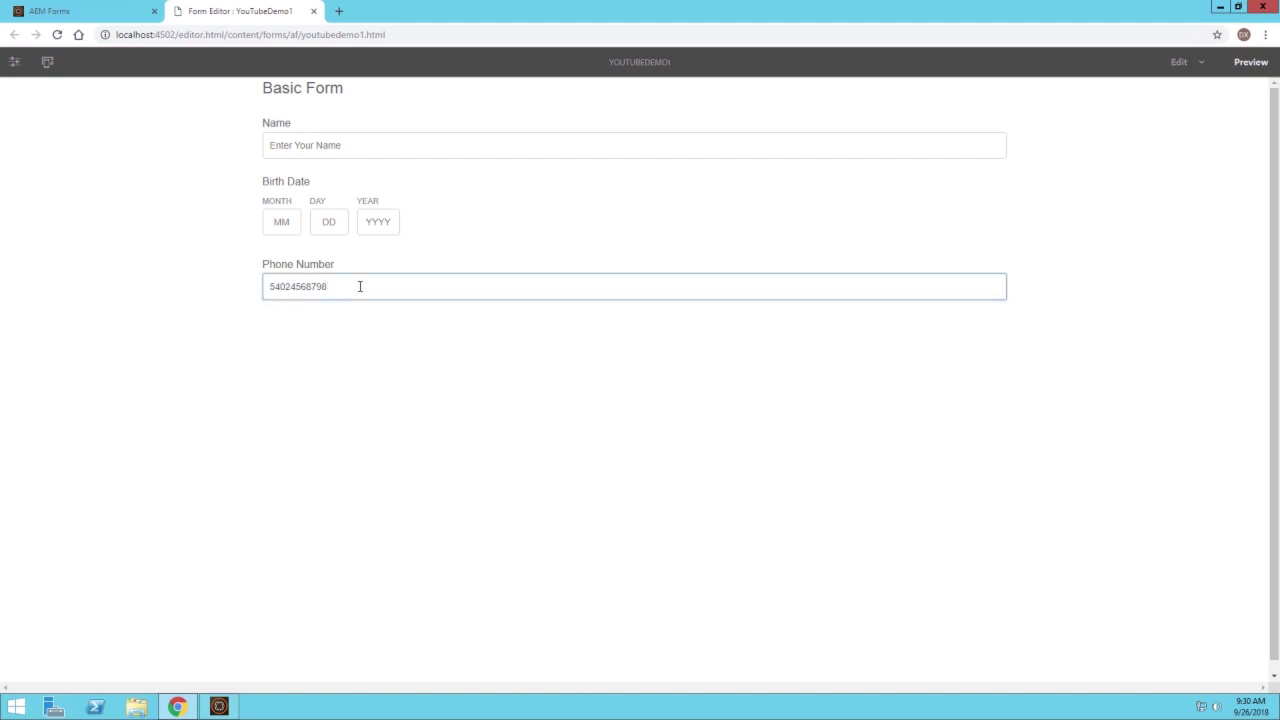
{"action": "left_click", "coordinate": [395, 378]}
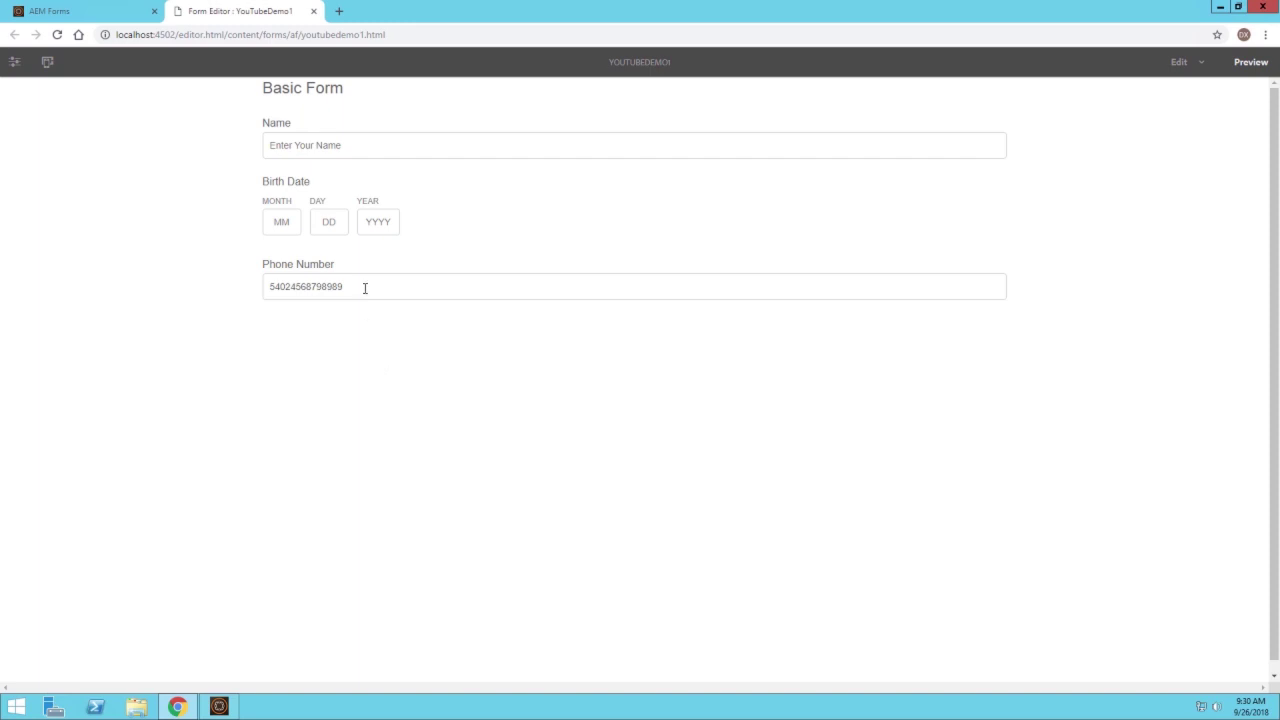
Replace the phone value with 'asdfsdds' to show letters are accepted, then return to editing
{"action": "left_click_drag", "start_coordinate": [365, 288], "coordinate": [245, 305]}
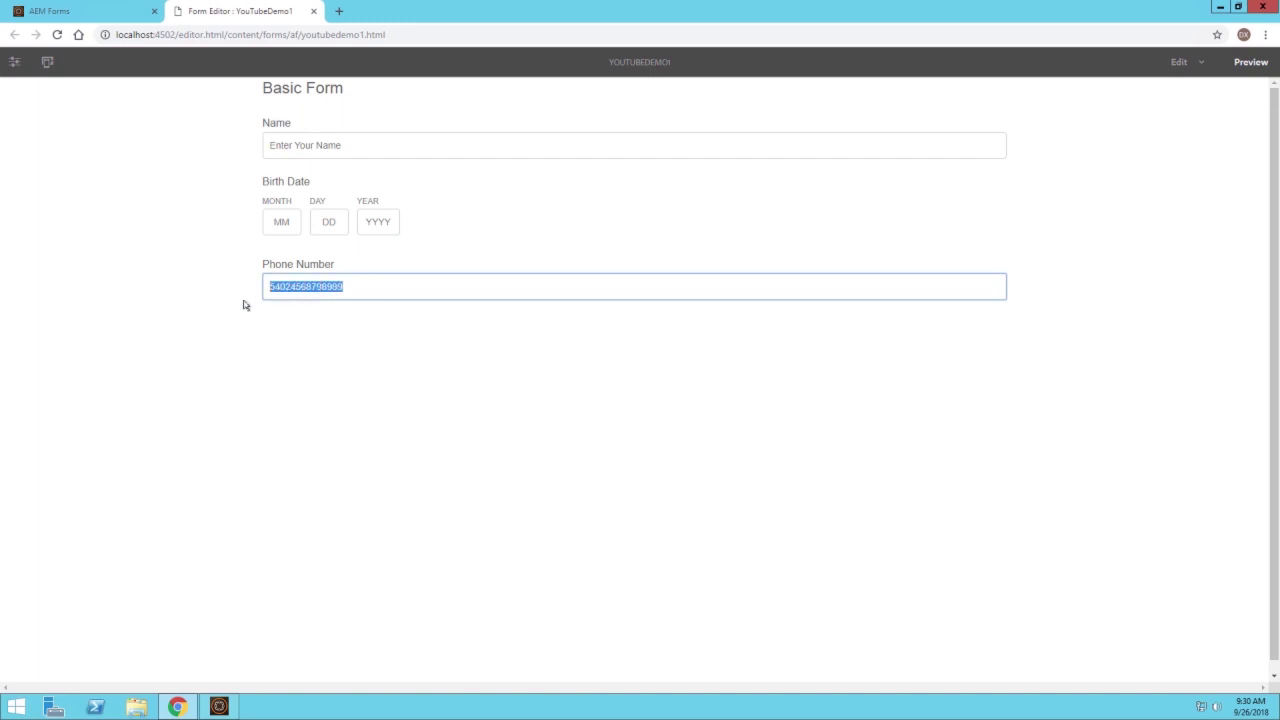
{"action": "type", "text": "asdfsddsfds"}
{"action": "left_click", "coordinate": [284, 427]}
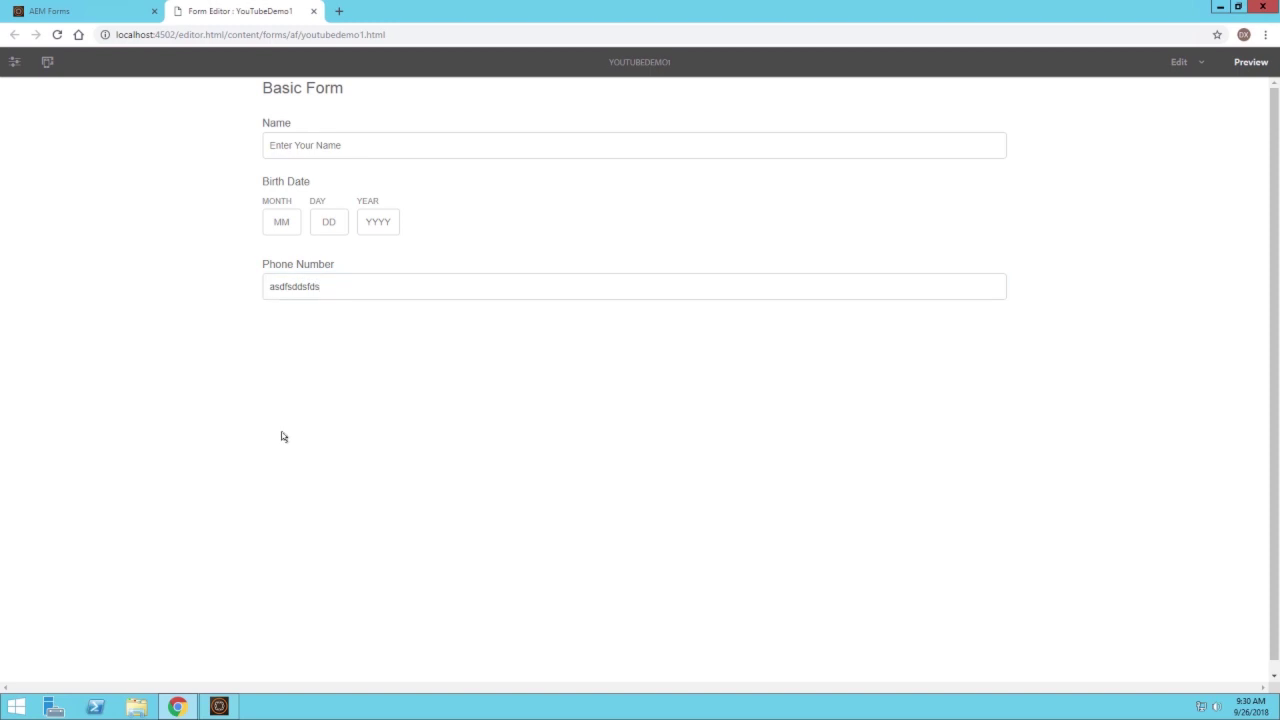
{"action": "left_click", "coordinate": [1178, 62]}
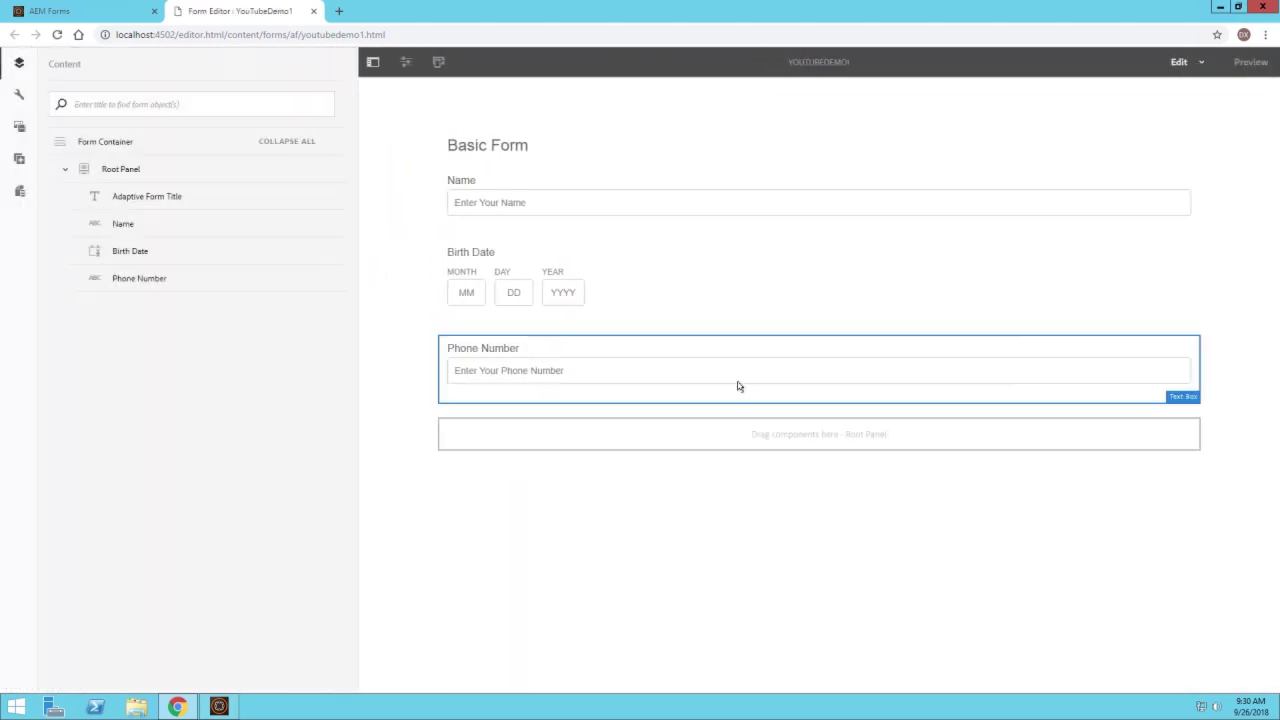
{"action": "left_click", "coordinate": [672, 370]}
{"action": "left_click", "coordinate": [487, 320]}
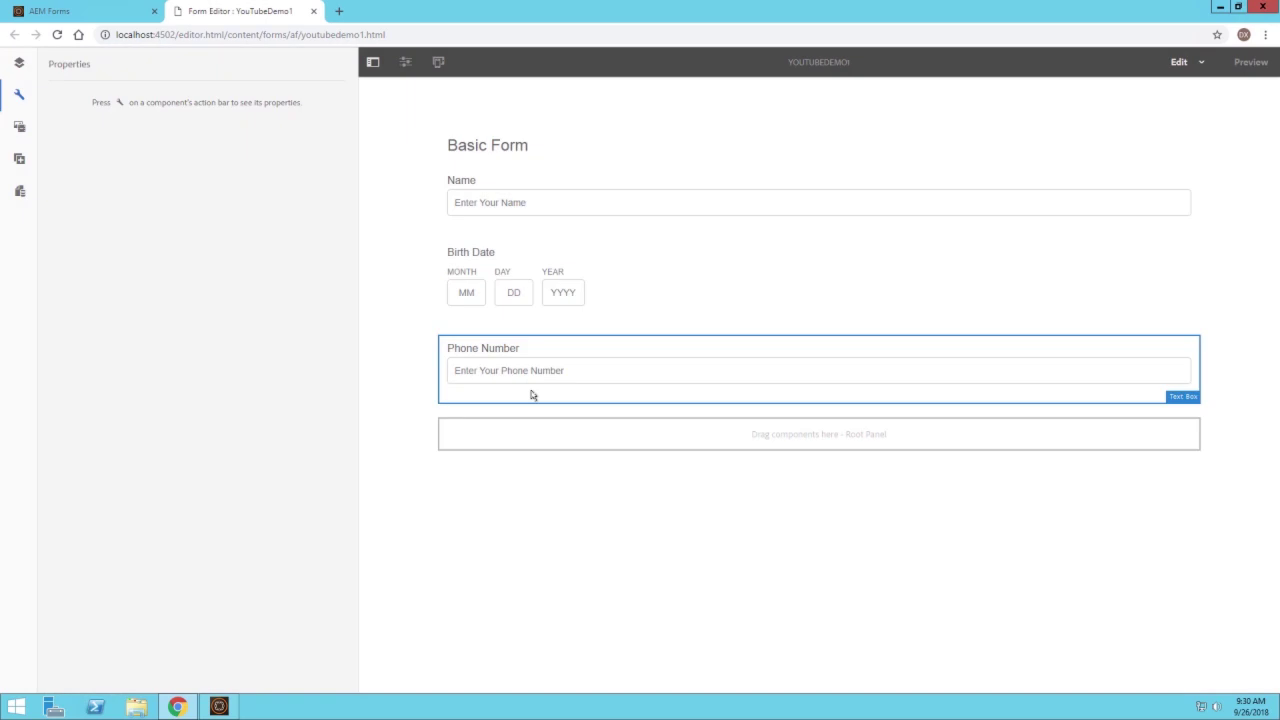
{"action": "left_click_drag", "start_coordinate": [340, 188], "coordinate": [341, 518]}
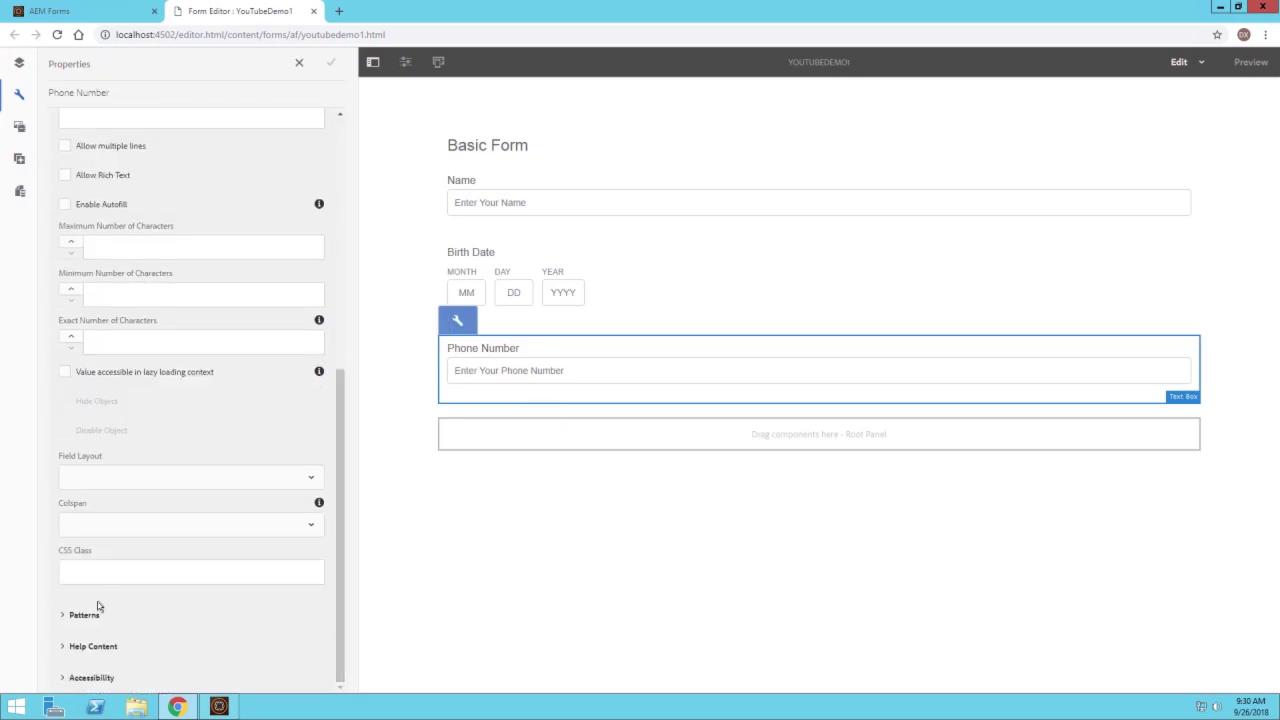
{"action": "left_click", "coordinate": [73, 614]}
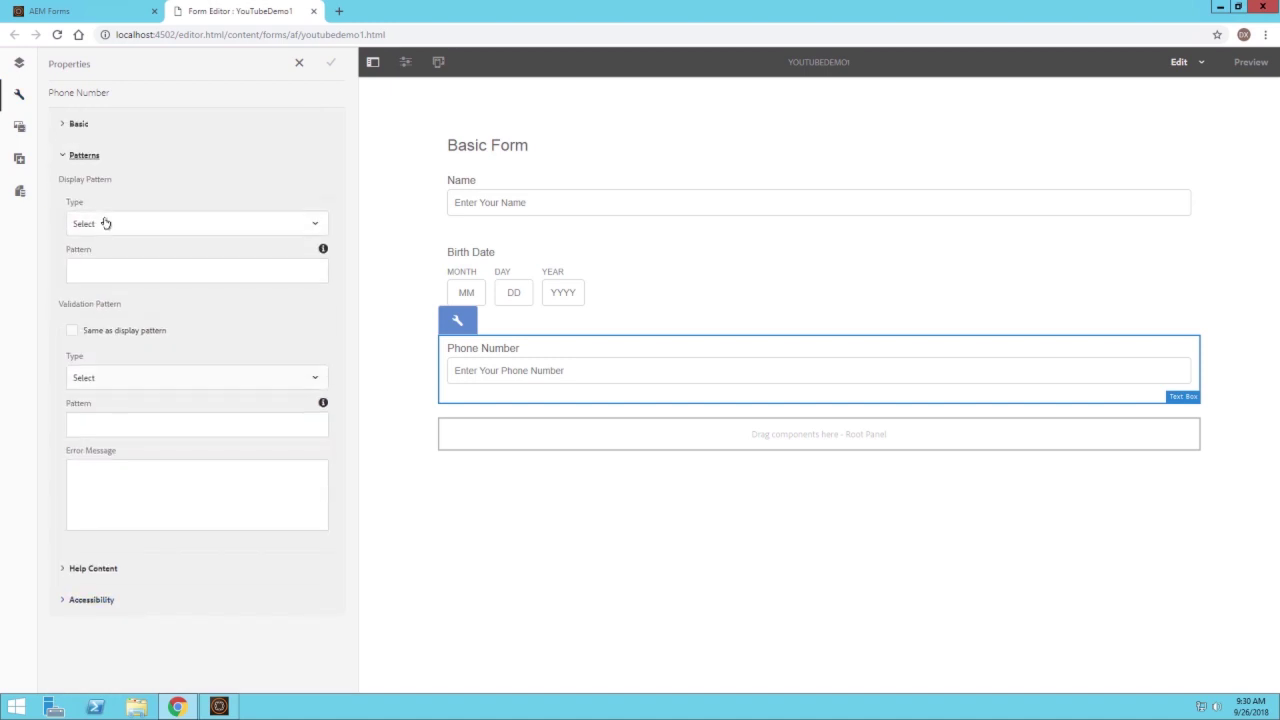
{"action": "left_click", "coordinate": [106, 223]}
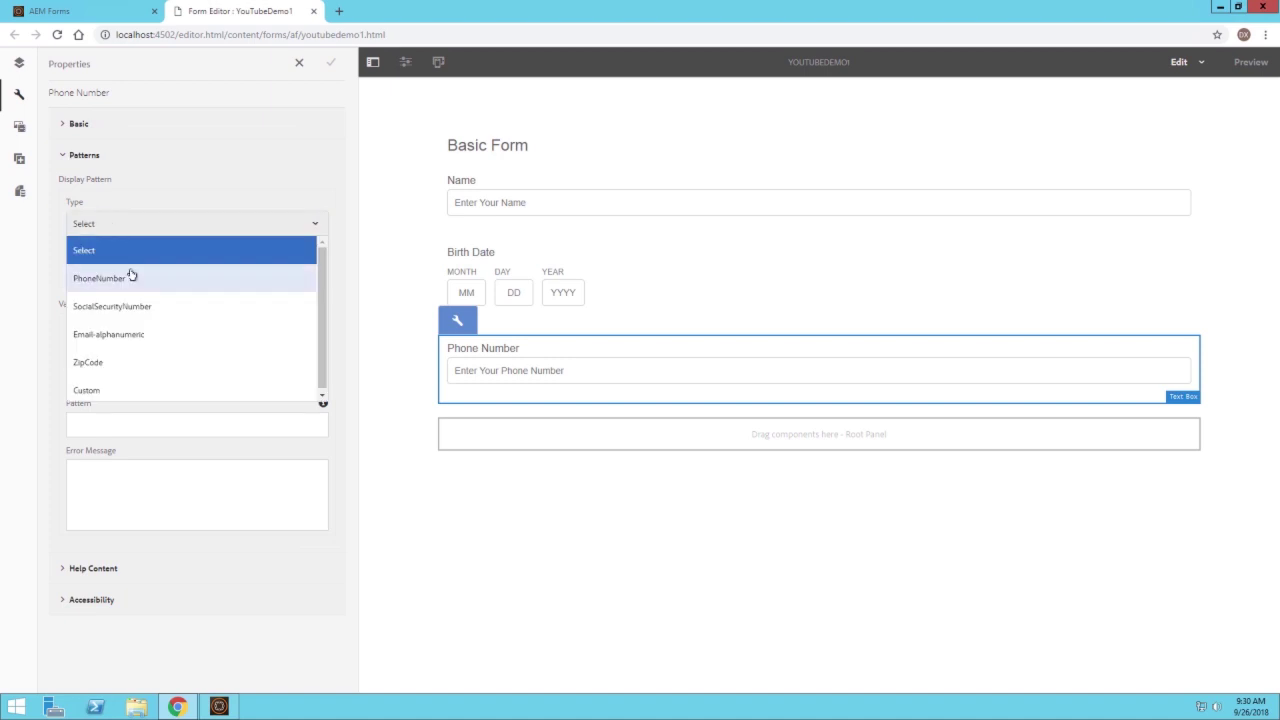
{"action": "left_click", "coordinate": [131, 277]}
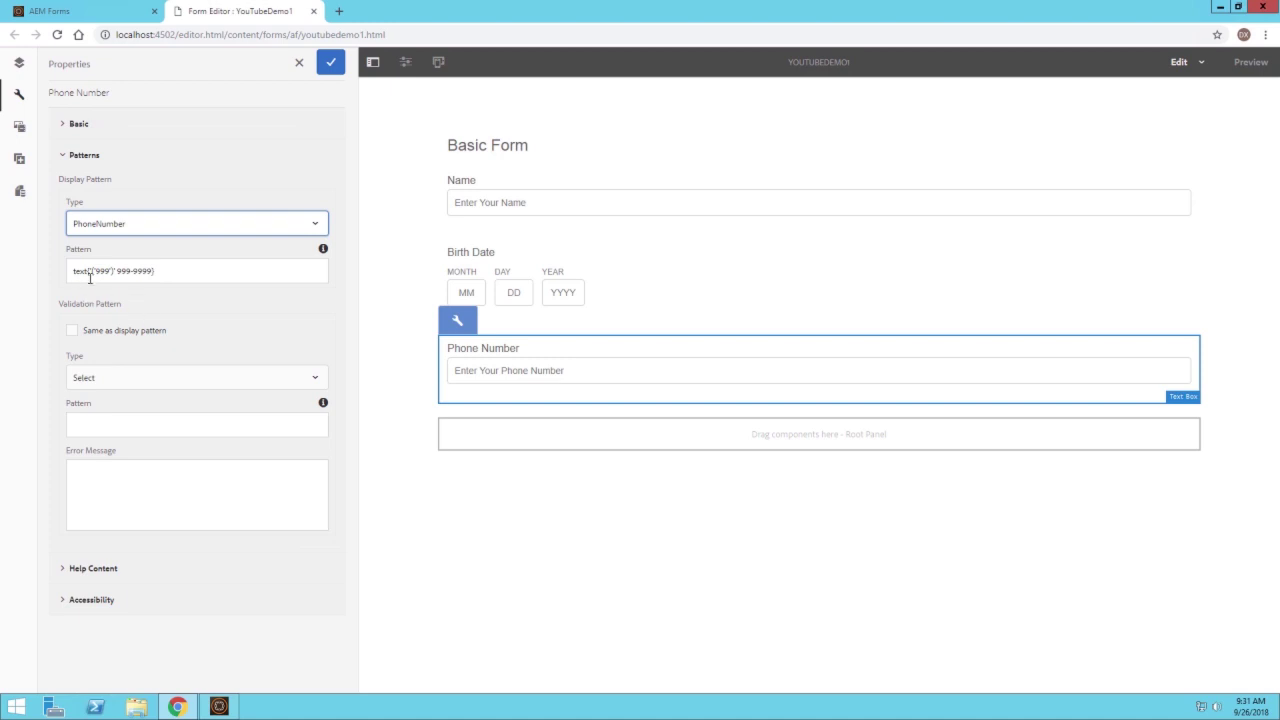
{"action": "left_click", "coordinate": [71, 330]}
{"action": "left_click", "coordinate": [320, 63]}
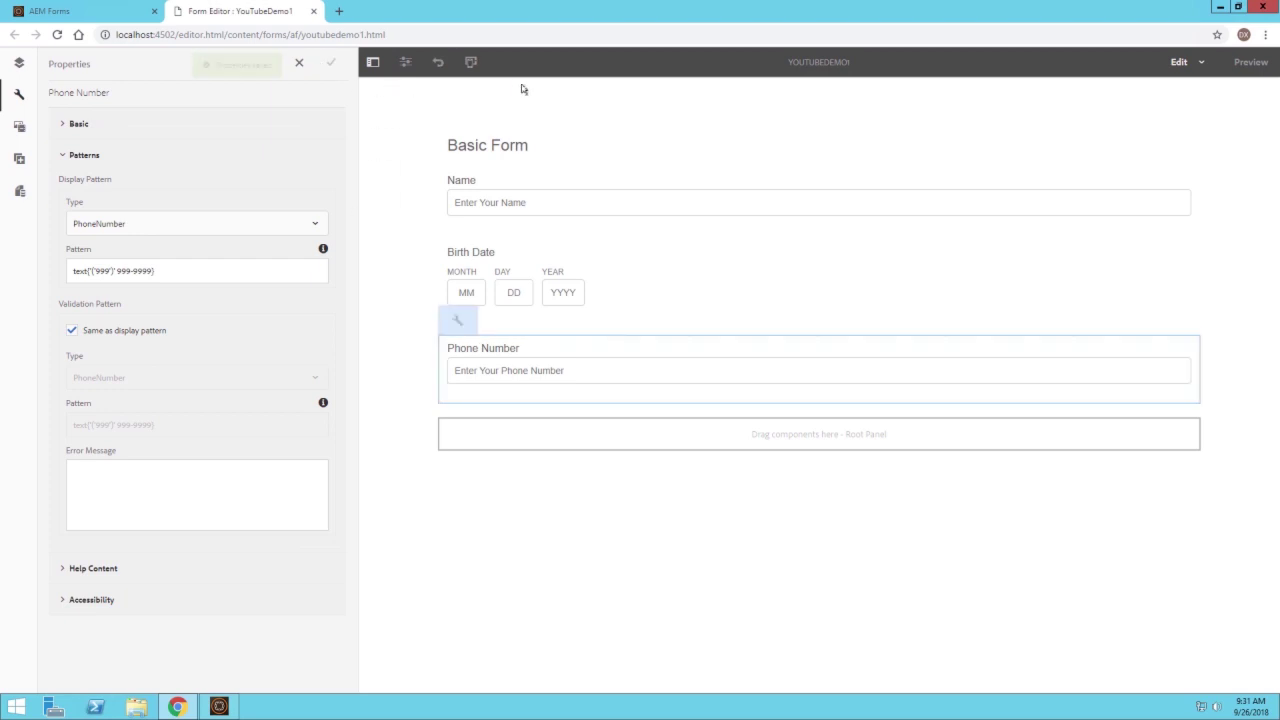
{"action": "left_click", "coordinate": [1251, 62]}
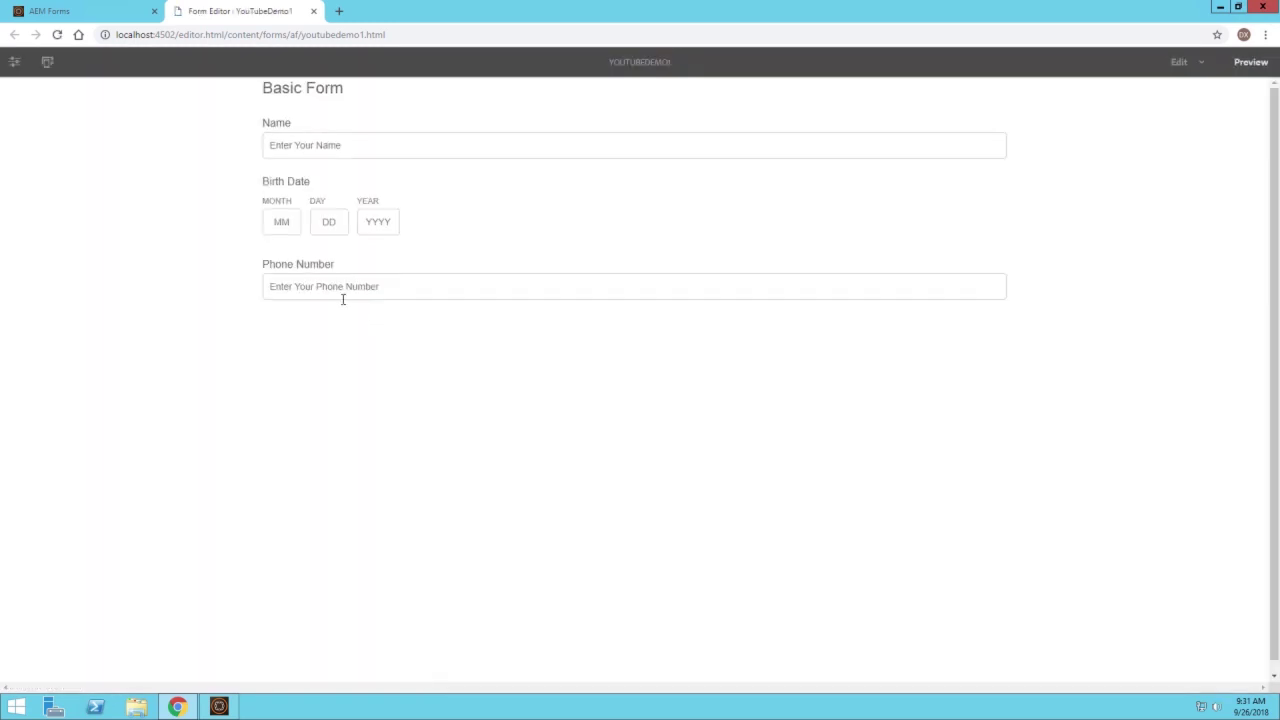
{"action": "left_click", "coordinate": [339, 297]}
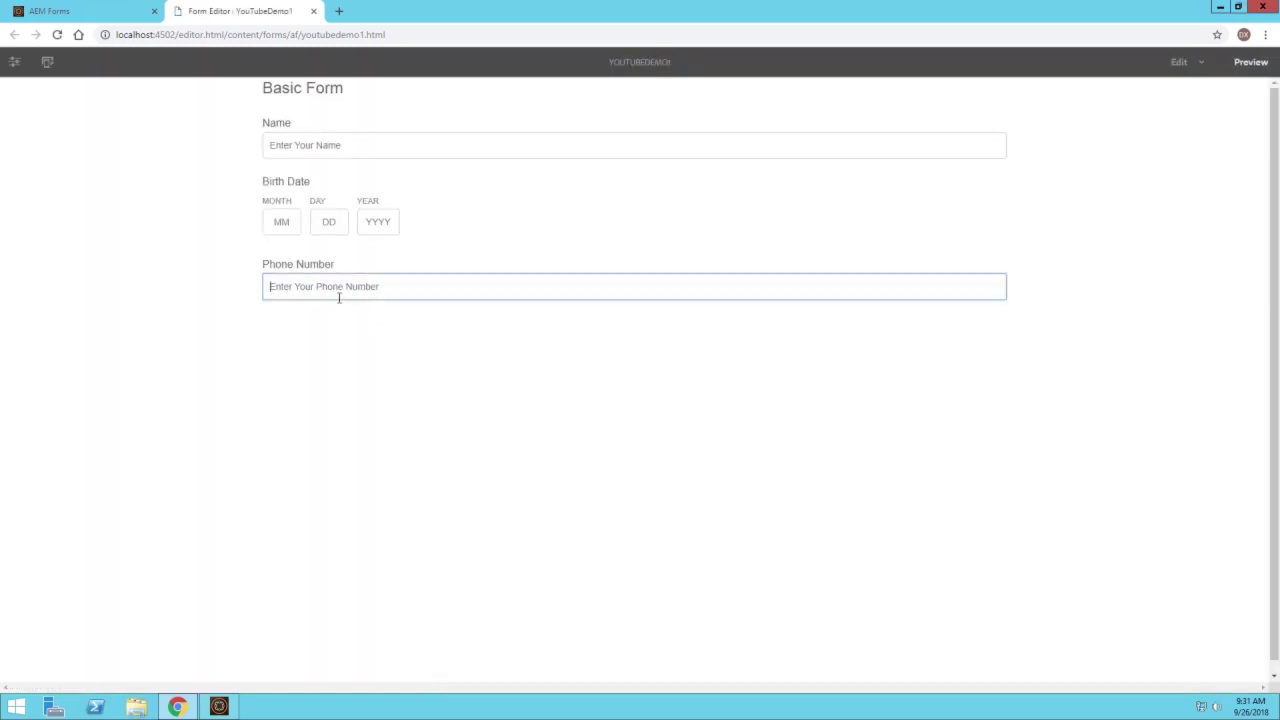
{"action": "left_click", "coordinate": [357, 401]}
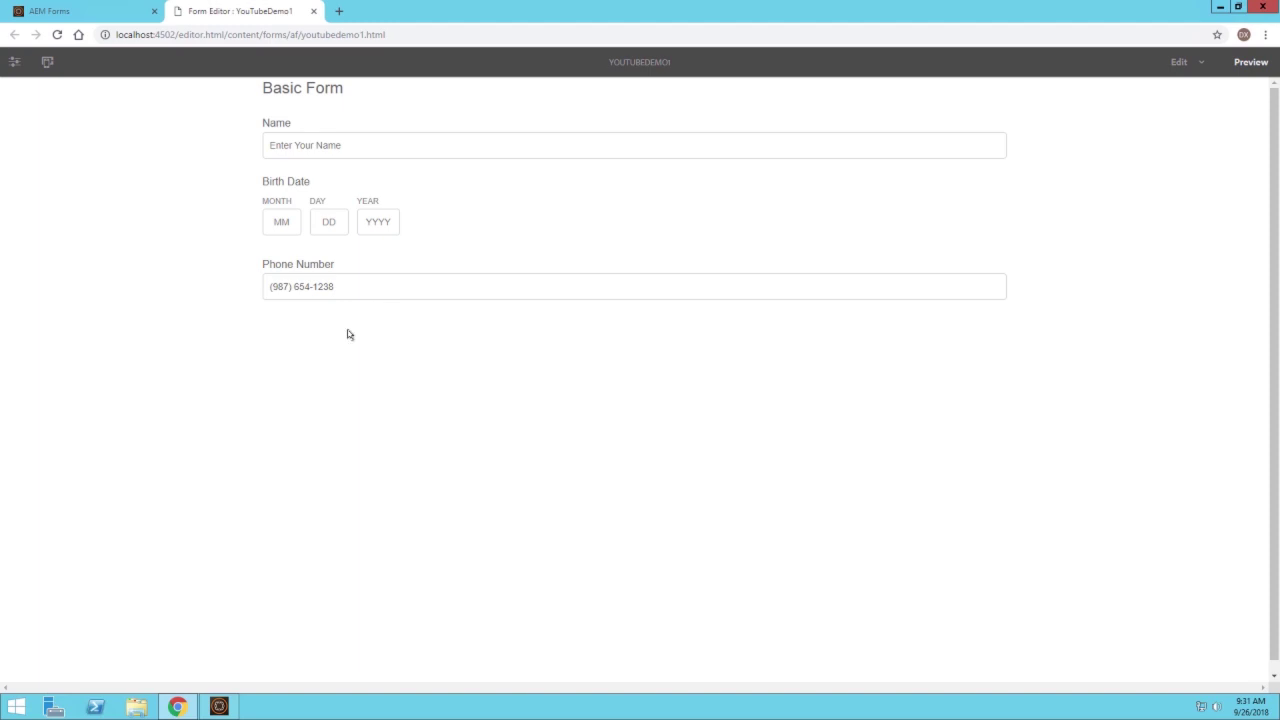
{"action": "left_click", "coordinate": [350, 290]}
{"action": "key", "text": "BackSpace"}
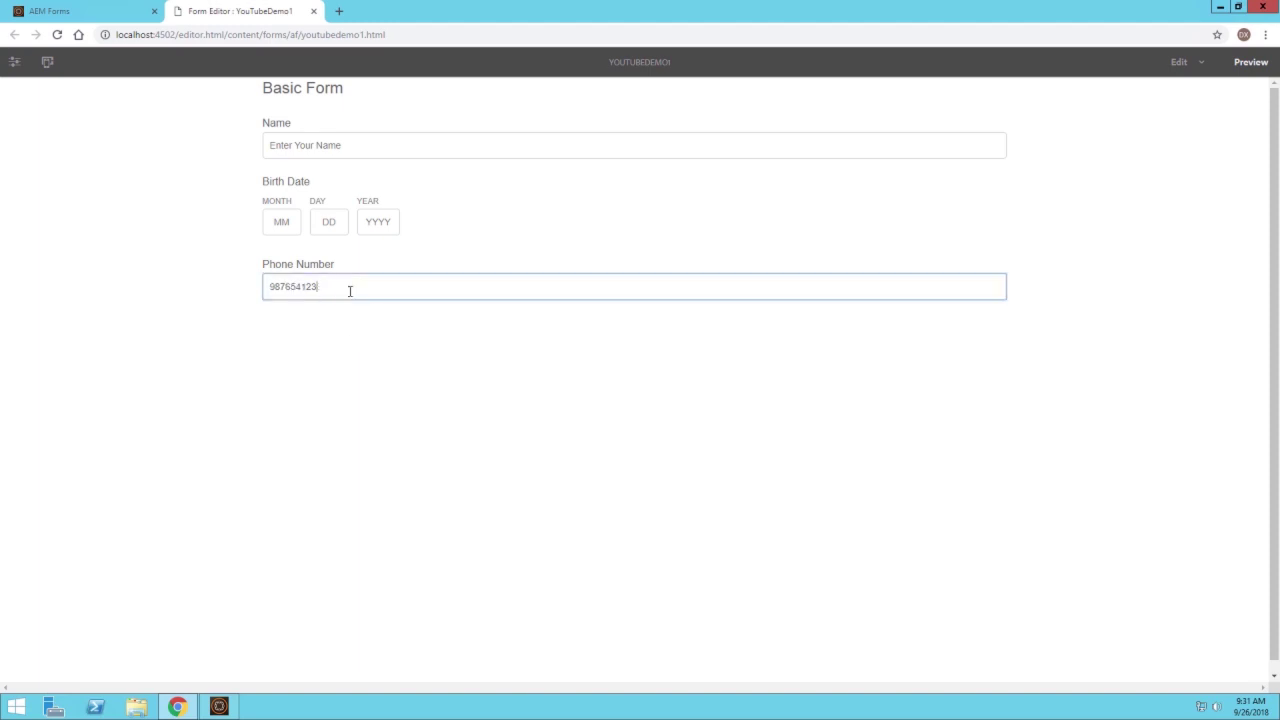
{"action": "left_click", "coordinate": [370, 342]}
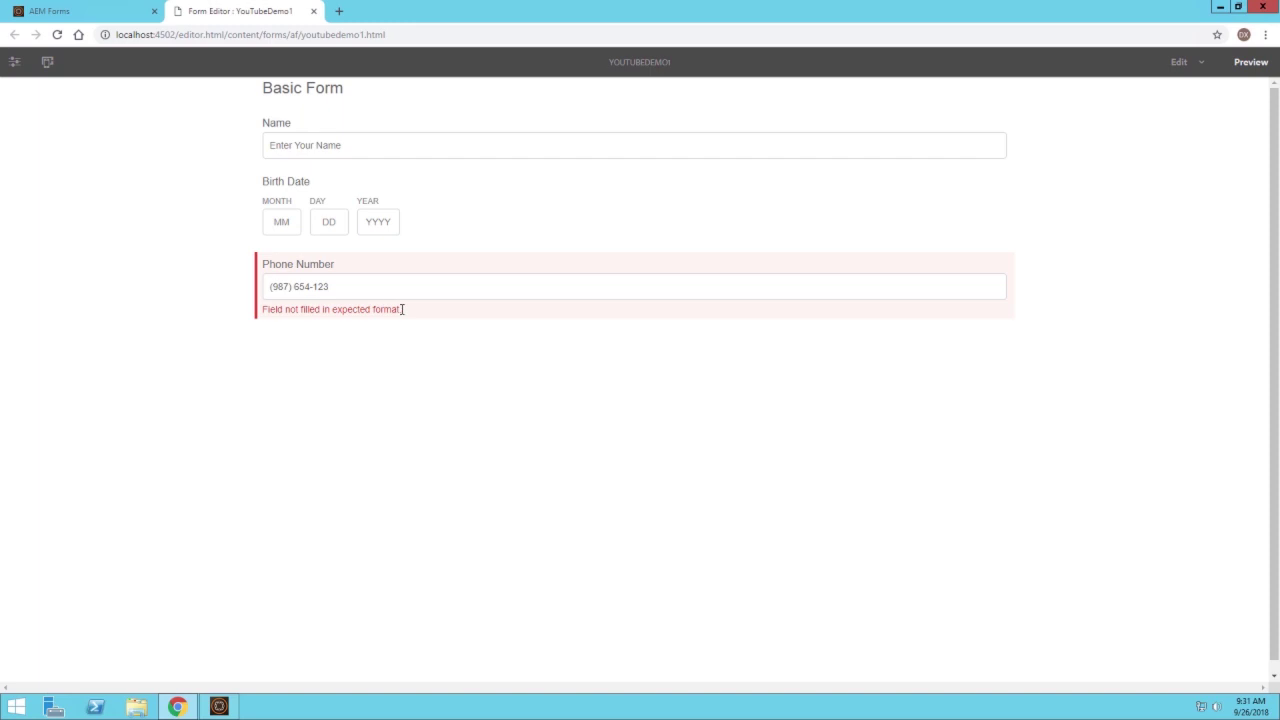
{"action": "triple_click", "coordinate": [337, 274]}
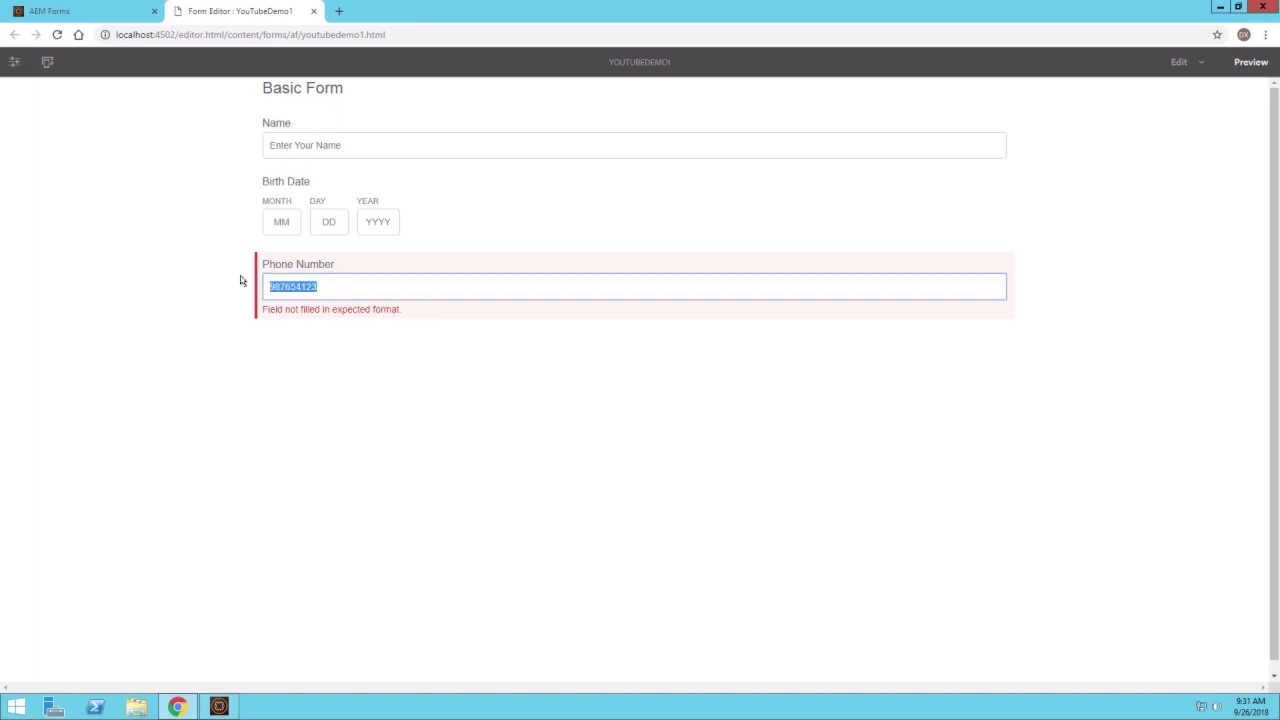
{"action": "type", "text": "asdfdsfasd"}
{"action": "left_click", "coordinate": [310, 387]}
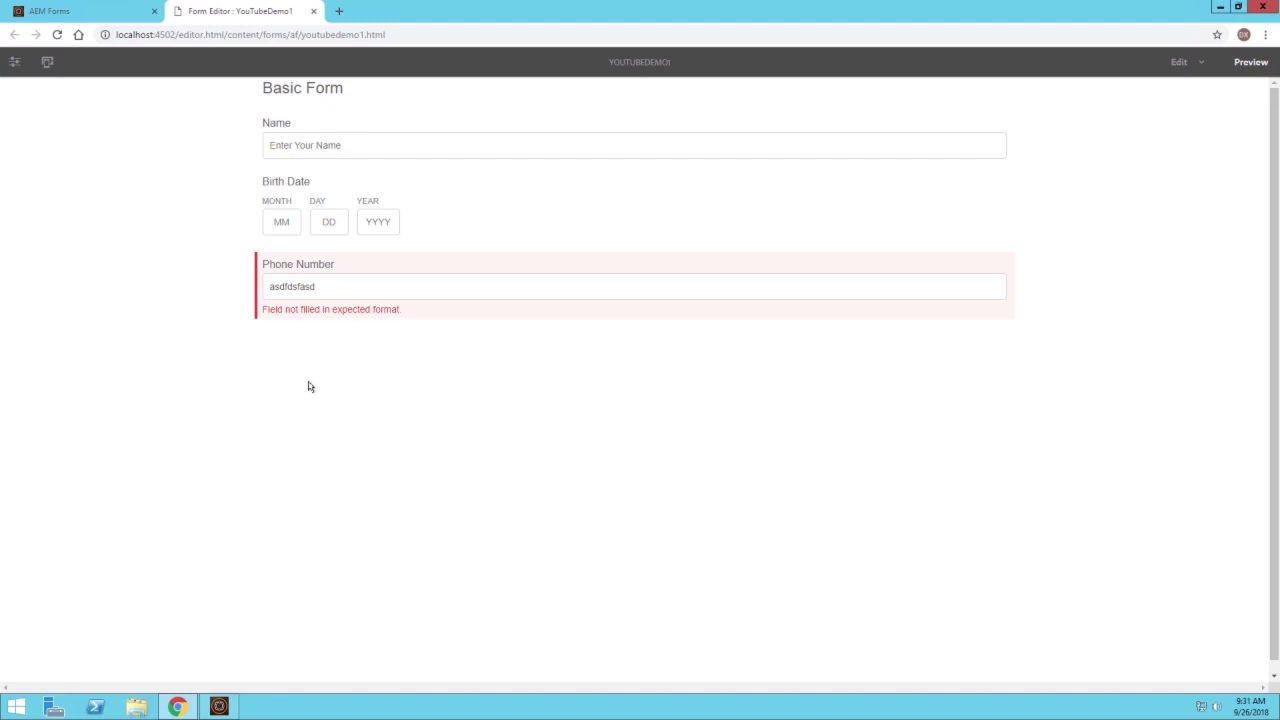
{"action": "left_click", "coordinate": [331, 284]}
{"action": "key", "text": "ctrl+a"}
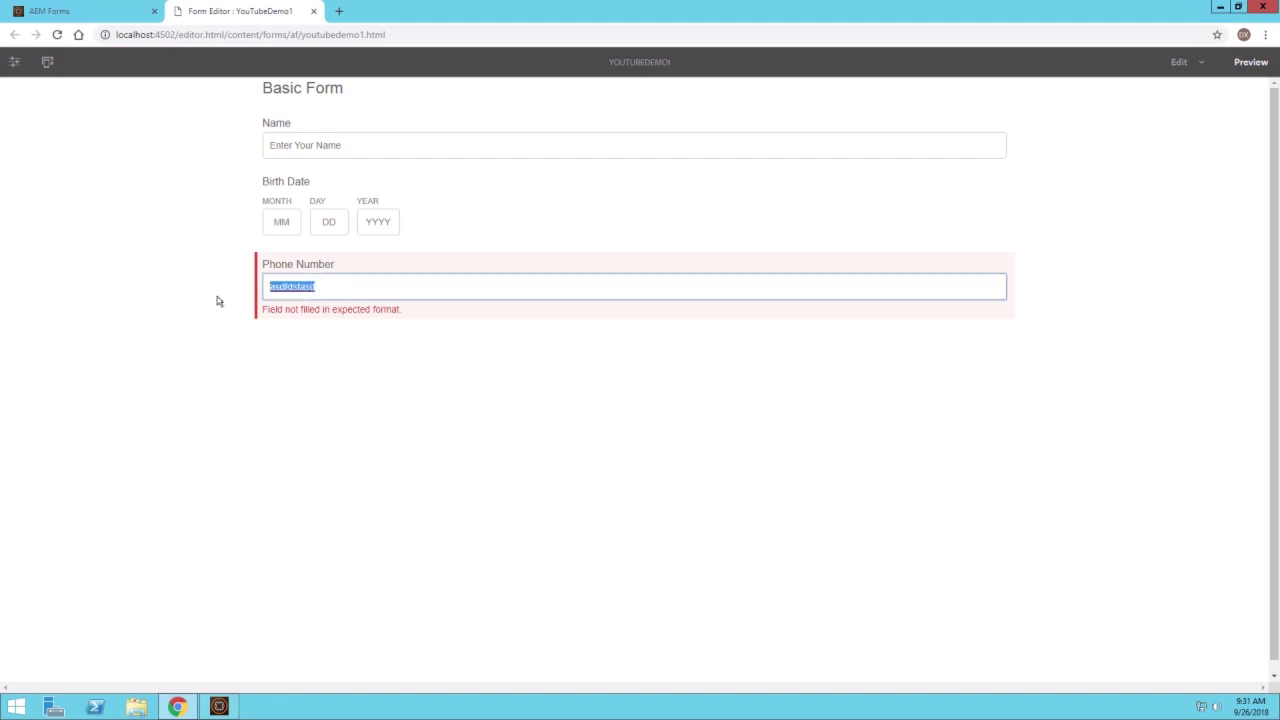
{"action": "left_click", "coordinate": [216, 335]}
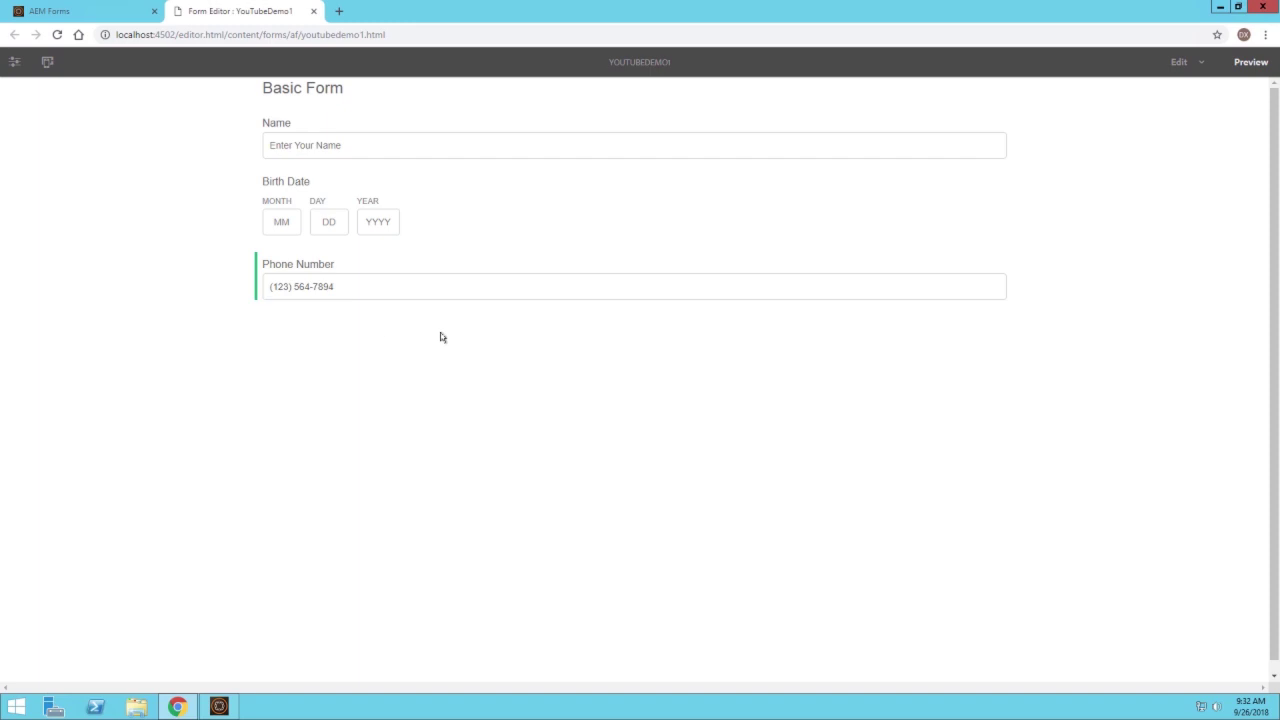
{"action": "left_click", "coordinate": [1178, 61]}
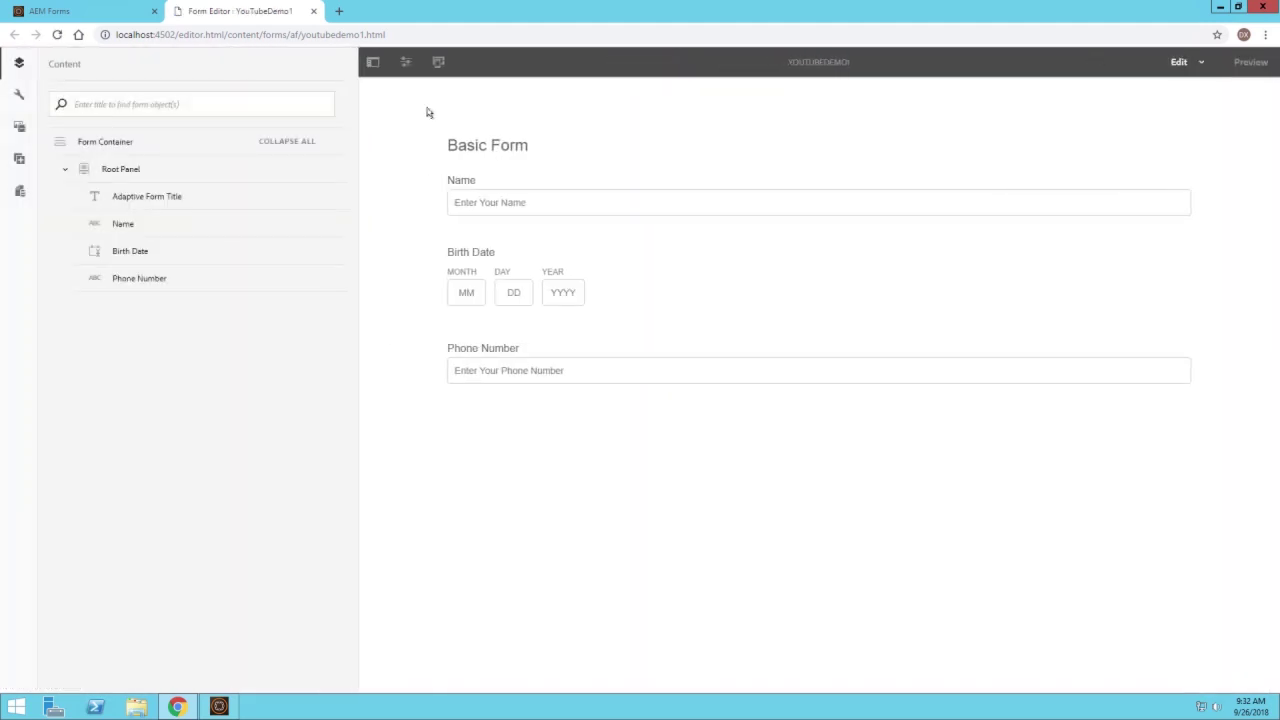
Drag a Submit Button under the Phone Number field and open its properties
{"action": "left_click", "coordinate": [19, 158]}
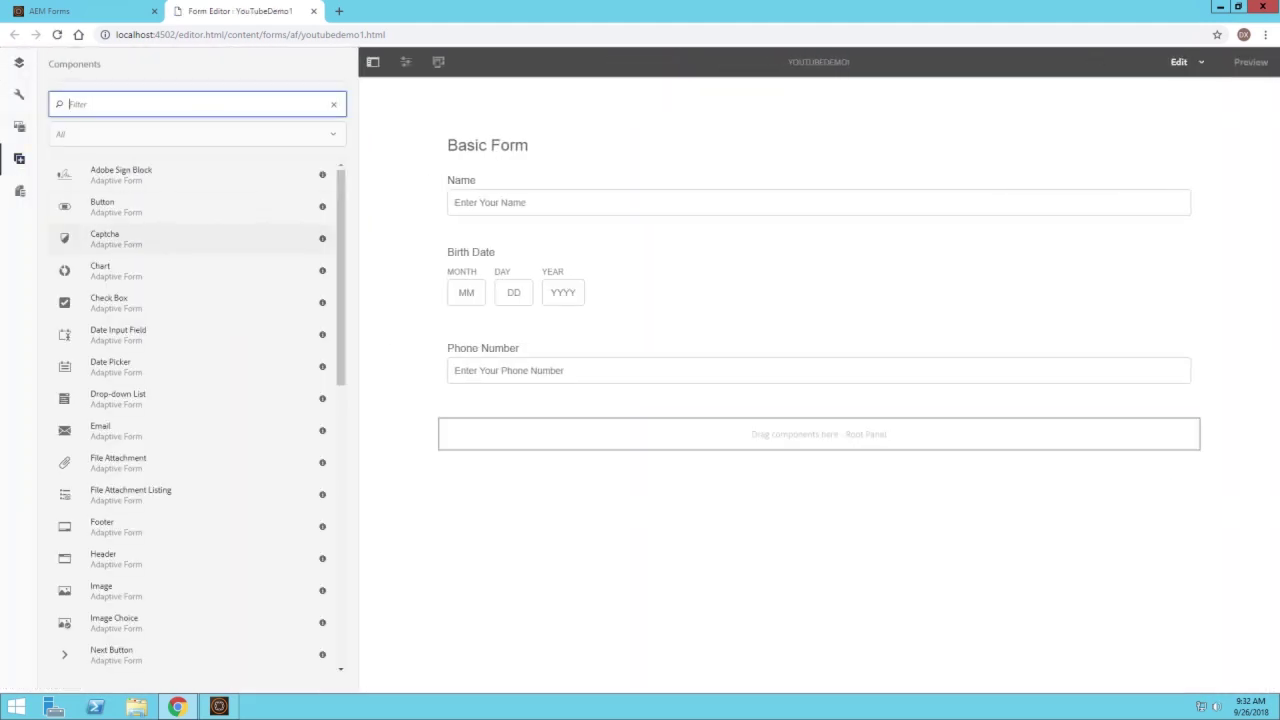
{"action": "left_click_drag", "start_coordinate": [337, 217], "coordinate": [340, 432]}
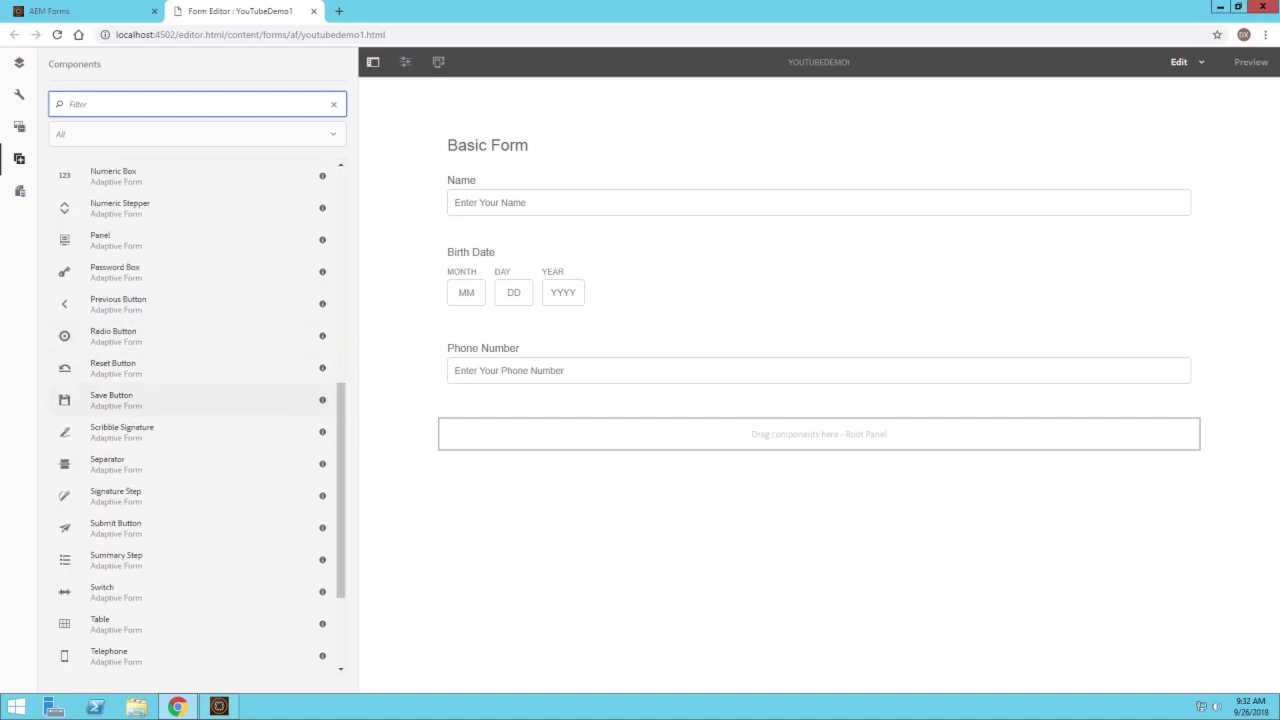
{"action": "left_click_drag", "start_coordinate": [110, 527], "coordinate": [531, 437]}
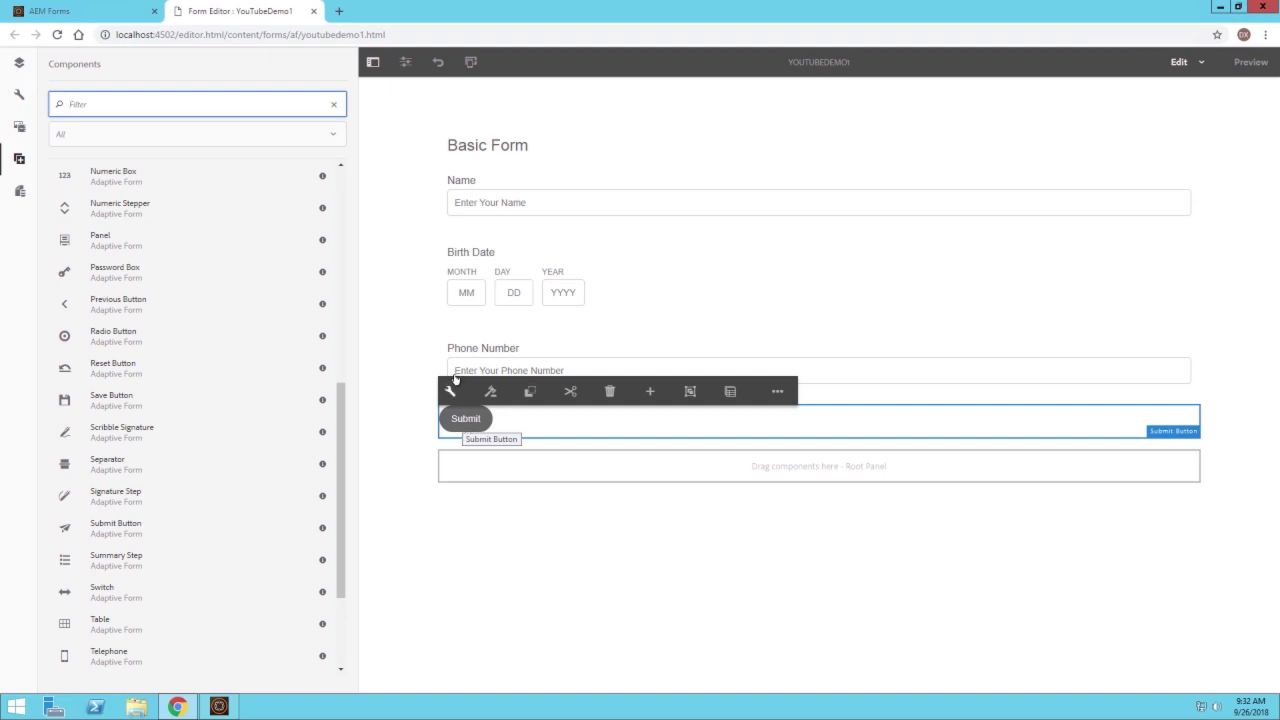
{"action": "left_click", "coordinate": [449, 388]}
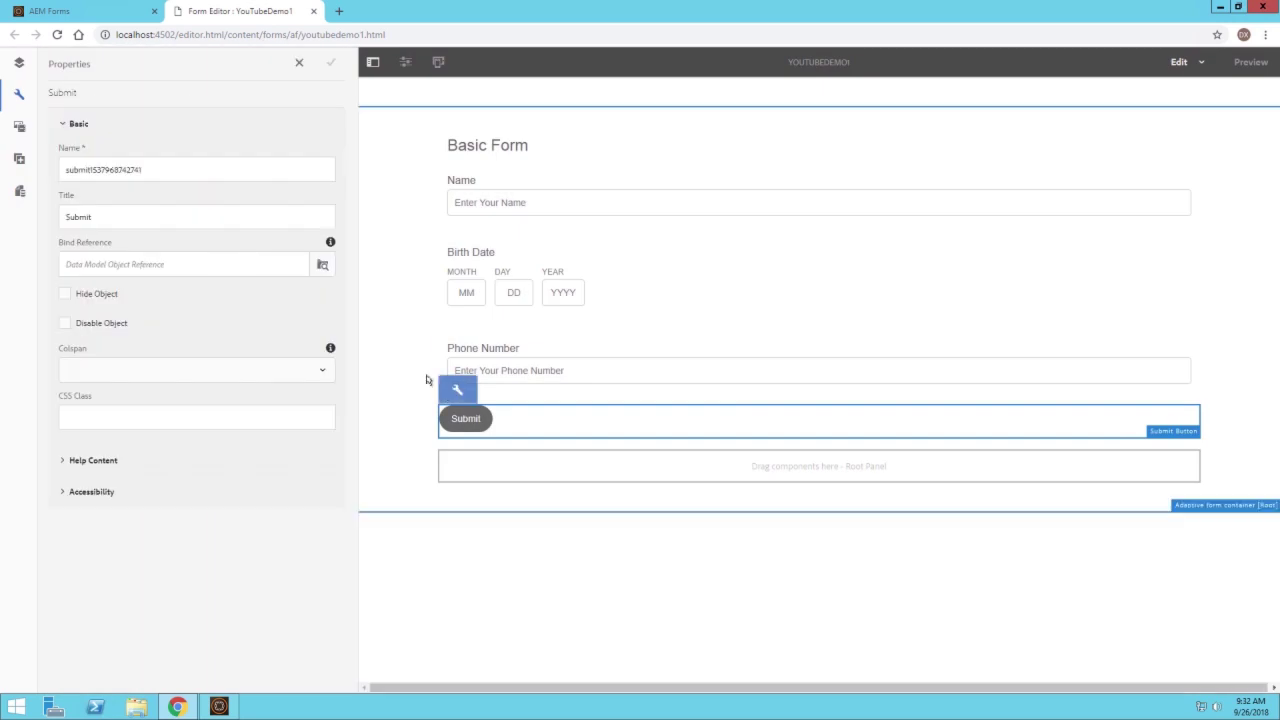
{"action": "left_click", "coordinate": [17, 60]}
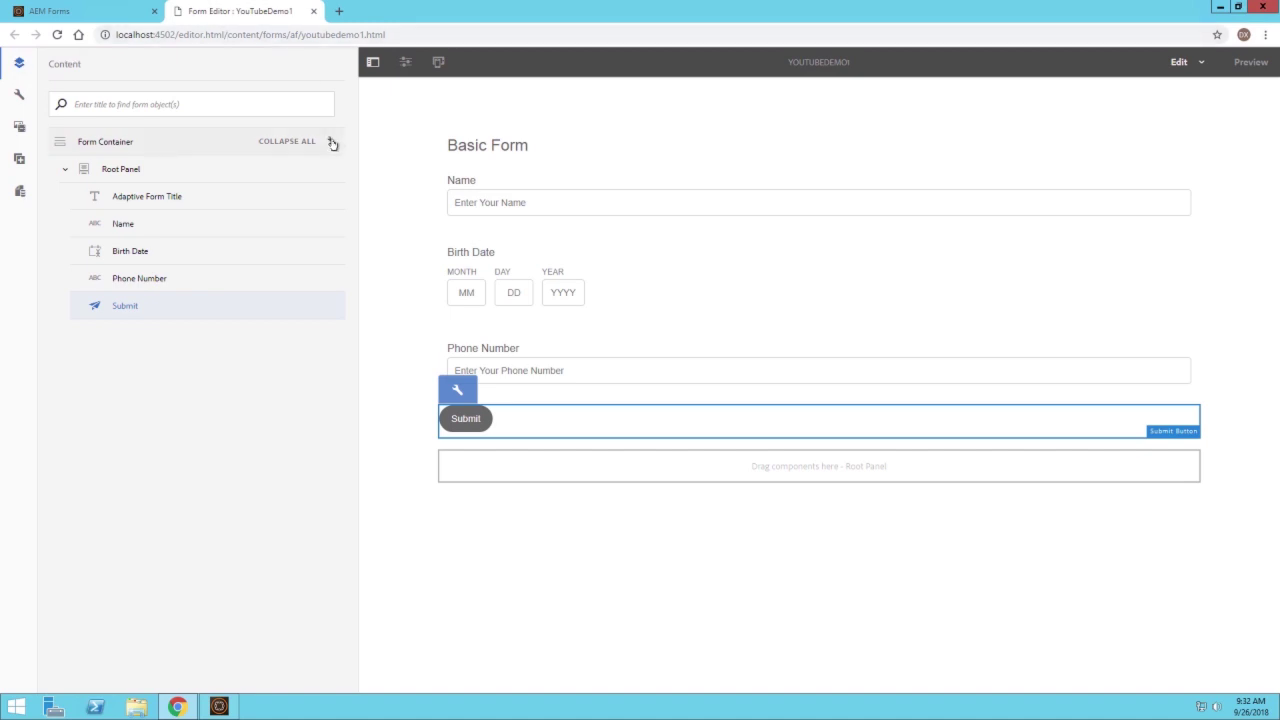
Save Submit to REST endpoint as the form container's Submit Action, then preview the form
{"action": "left_click", "coordinate": [331, 141]}
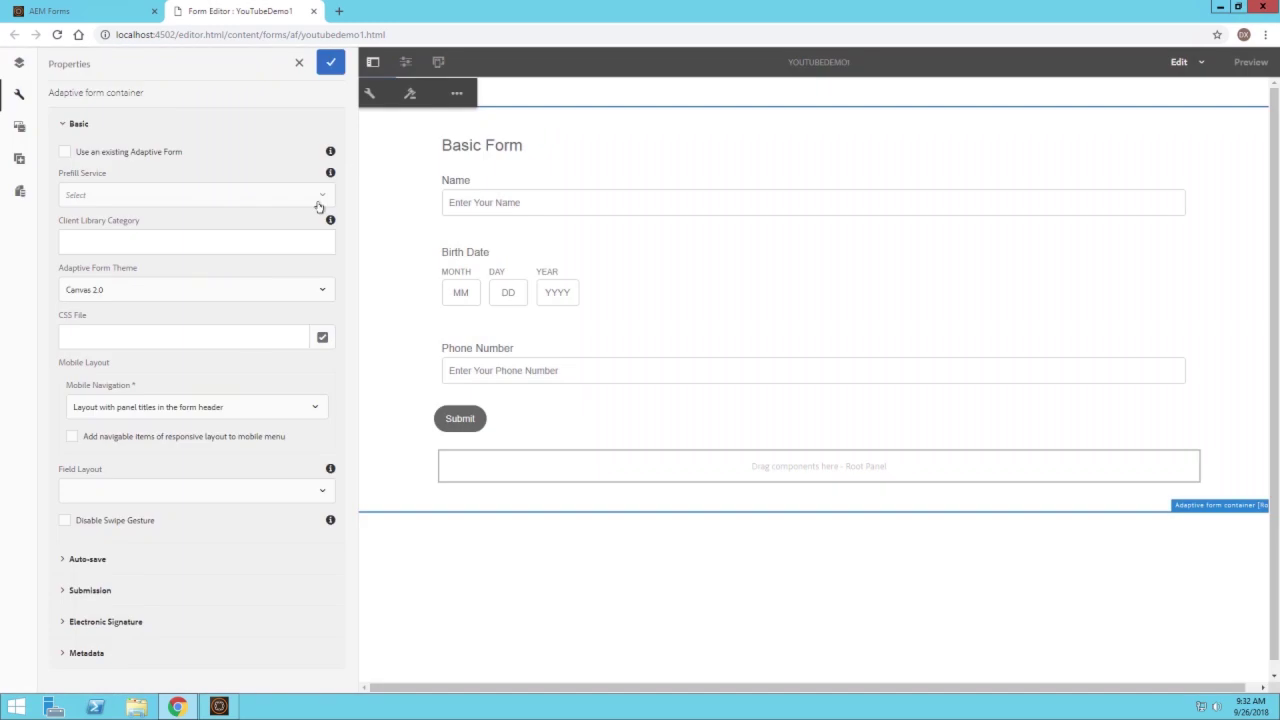
{"action": "left_click", "coordinate": [90, 590]}
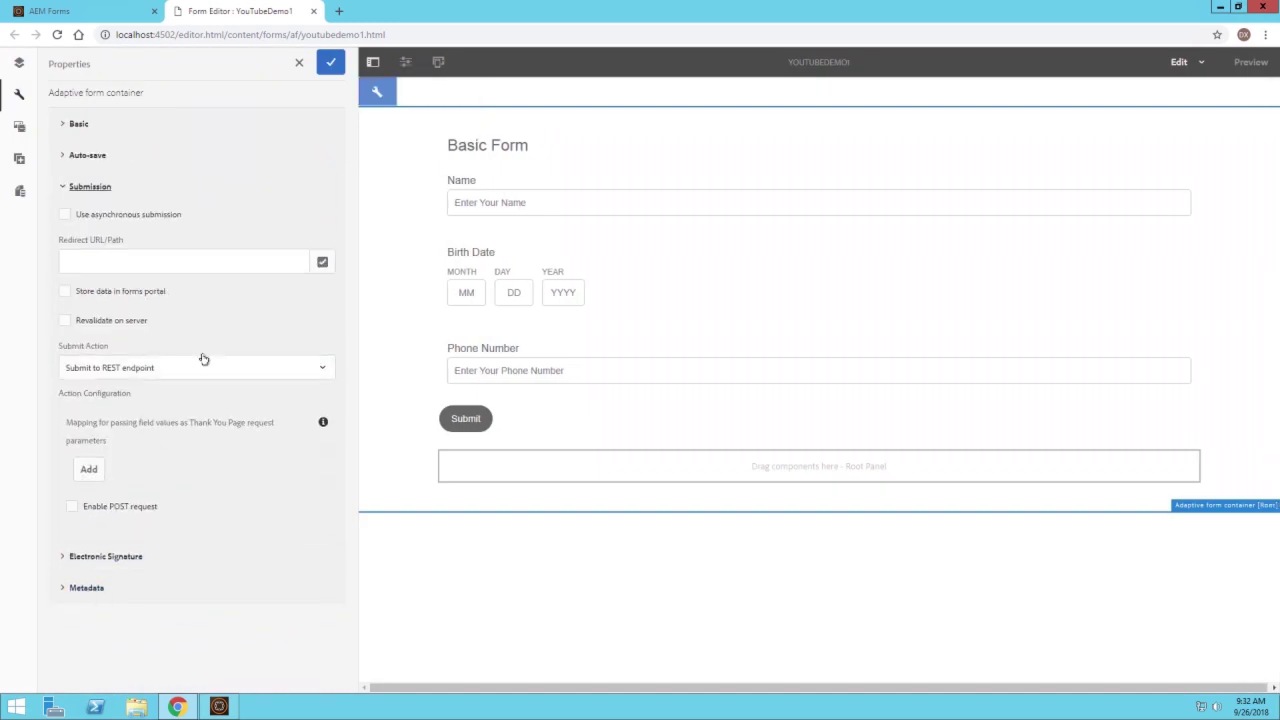
{"action": "left_click_drag", "start_coordinate": [52, 346], "coordinate": [110, 345]}
{"action": "left_click", "coordinate": [108, 345]}
{"action": "left_click", "coordinate": [187, 368]}
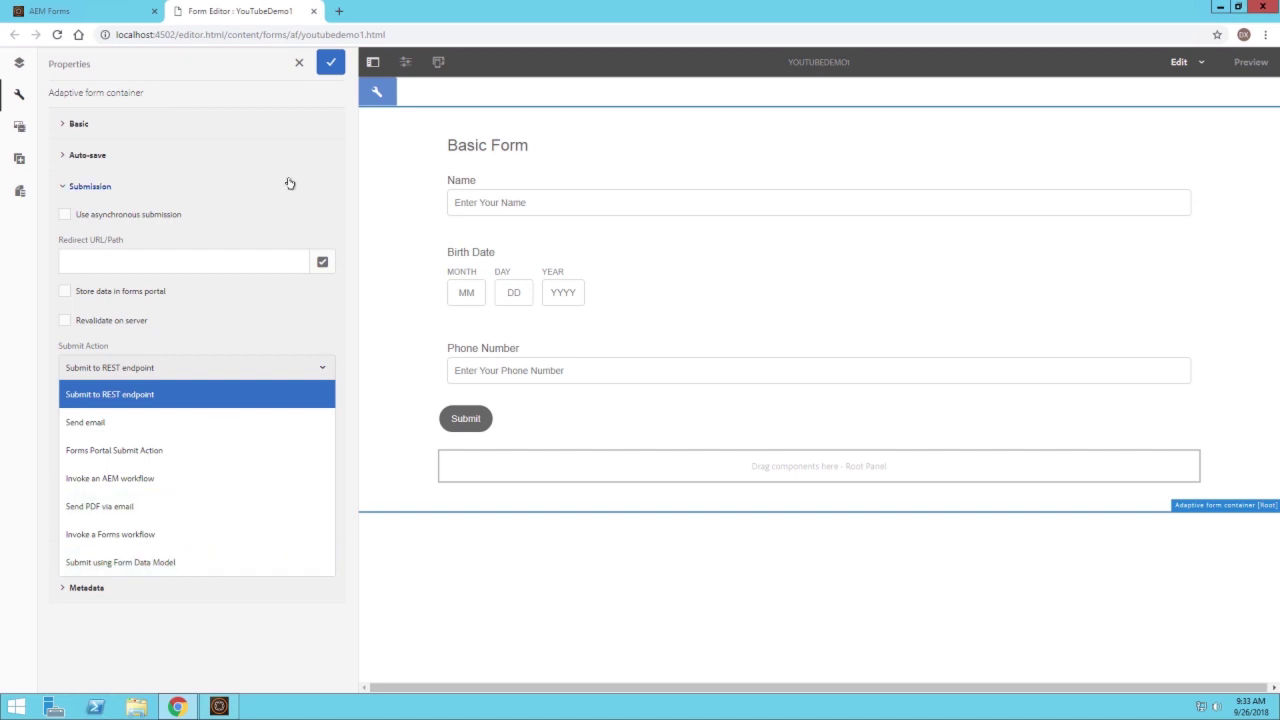
{"action": "left_click", "coordinate": [91, 396]}
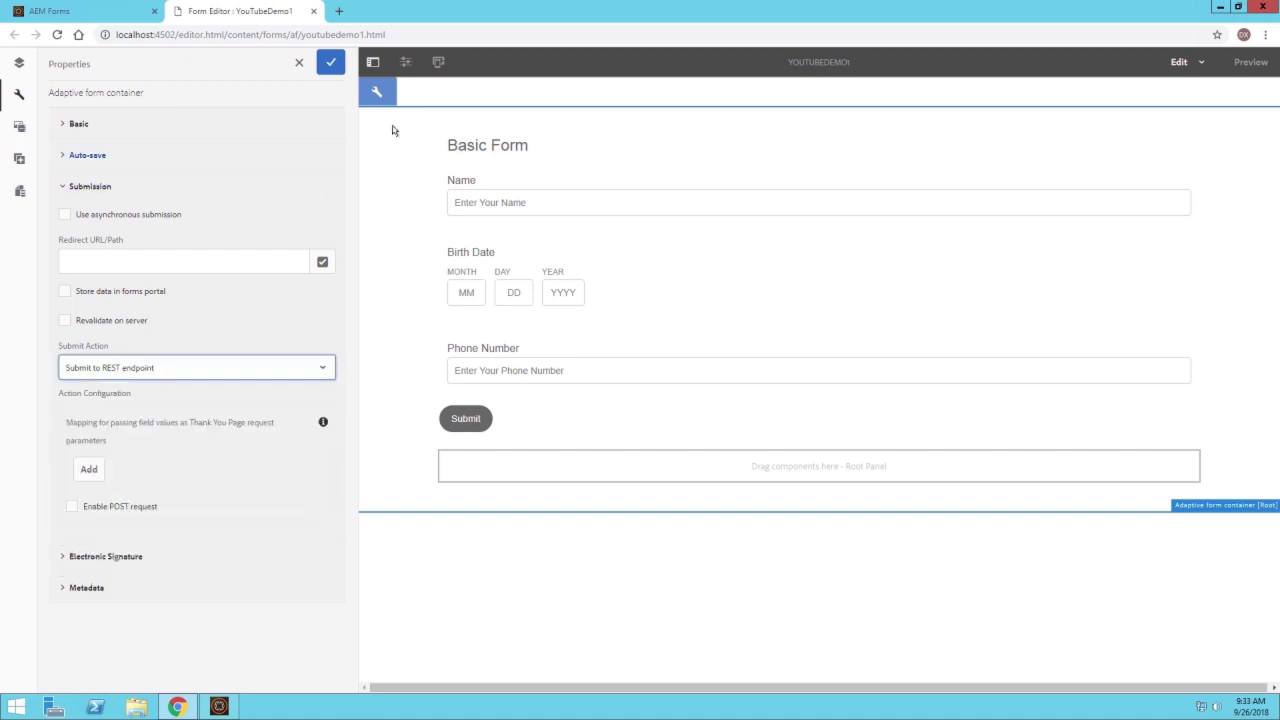
{"action": "left_click", "coordinate": [331, 63]}
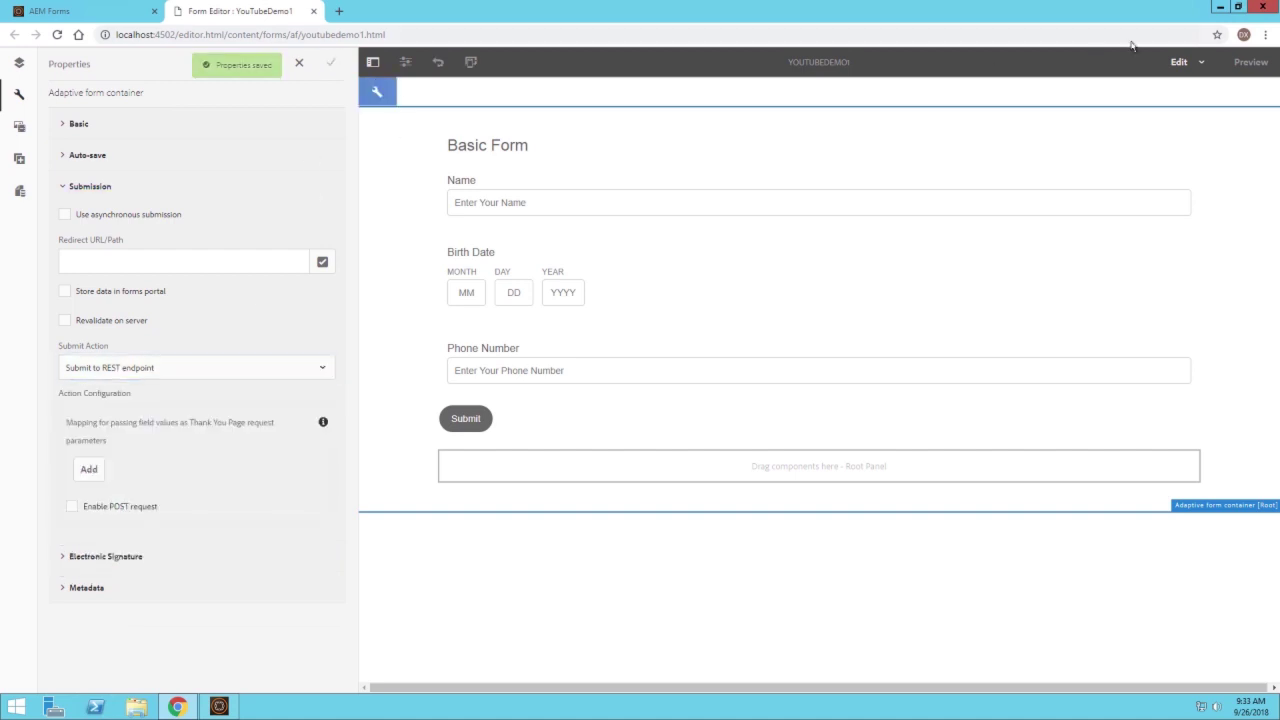
{"action": "left_click", "coordinate": [1262, 62]}
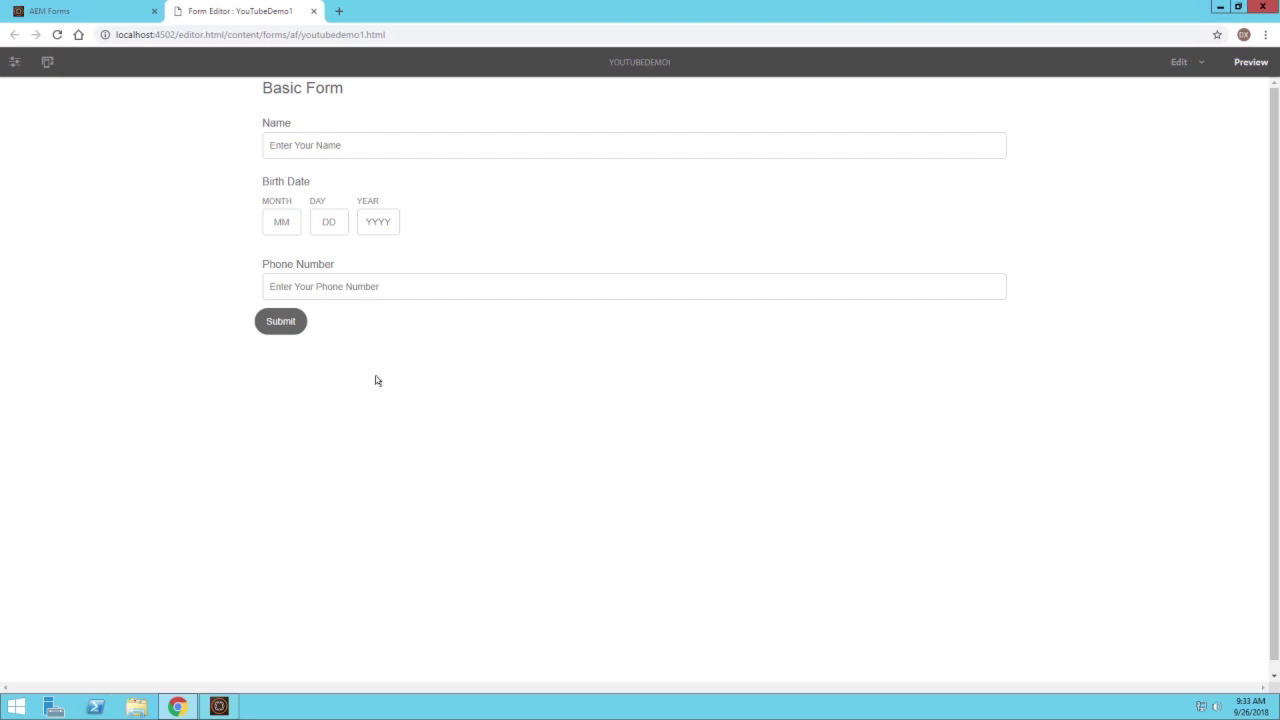
Submit the empty form to show required-field errors, then enter a name
{"action": "left_click", "coordinate": [286, 322]}
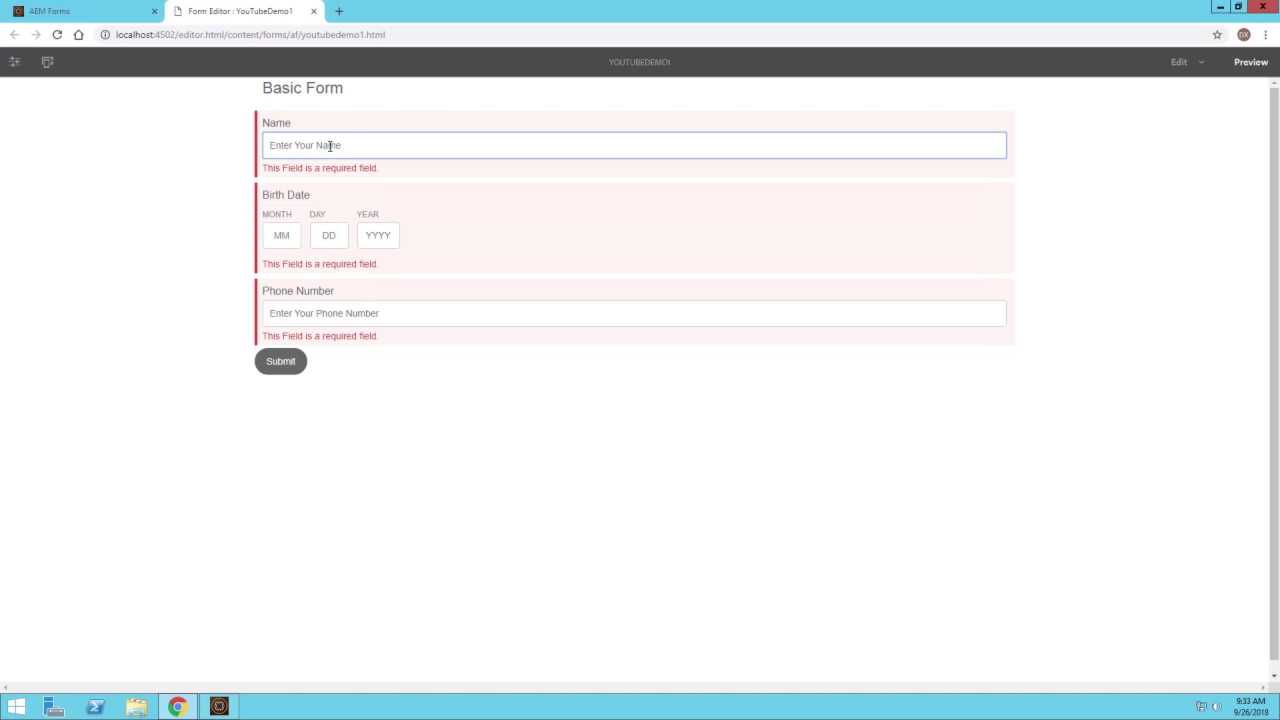
{"action": "type", "text": "Brandon"}
Enter birth date 02/12/1992 and a phone number so both fields validate
{"action": "left_click", "coordinate": [286, 237]}
{"action": "type", "text": "02"}
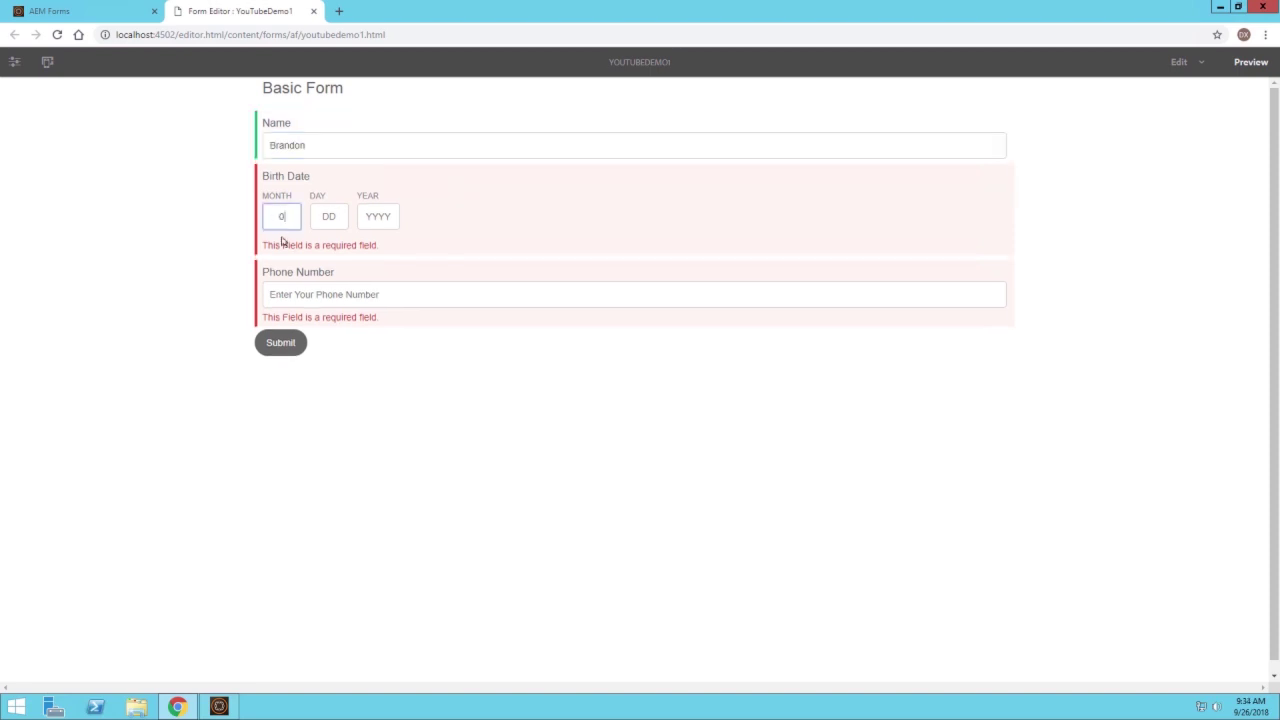
{"action": "left_click", "coordinate": [325, 222]}
{"action": "type", "text": "12"}
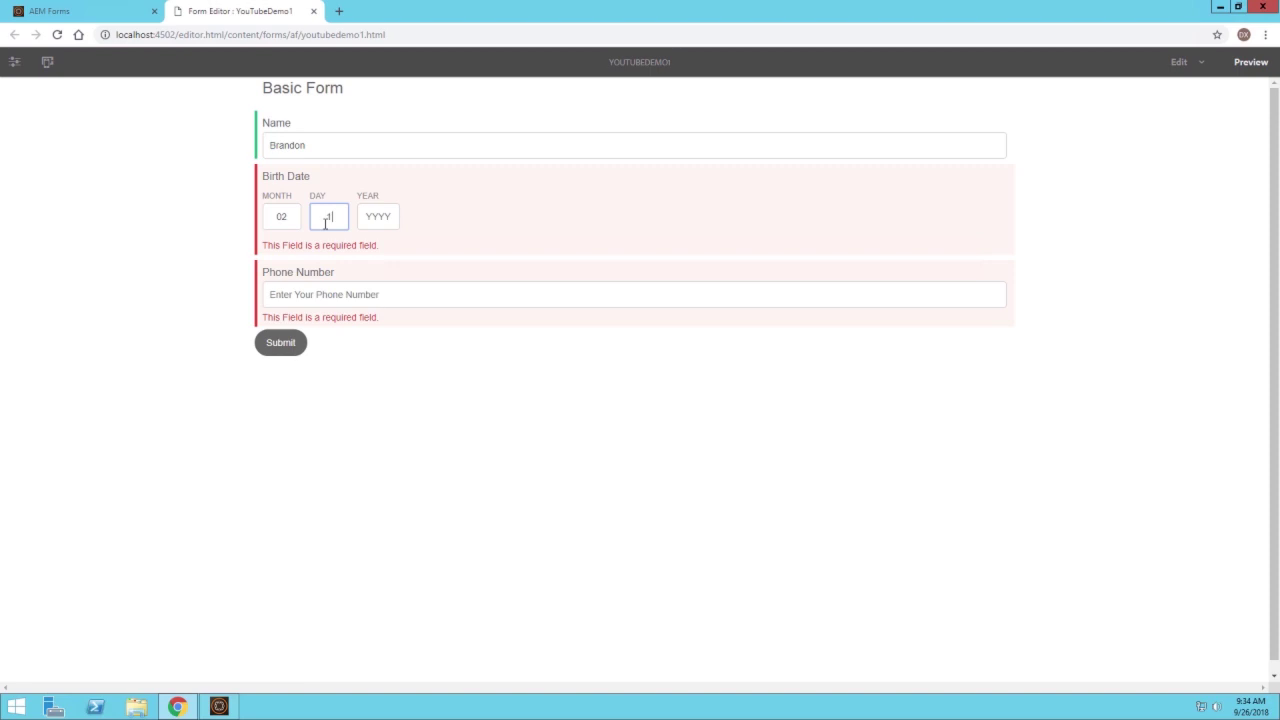
{"action": "left_click", "coordinate": [381, 223]}
{"action": "type", "text": "1992"}
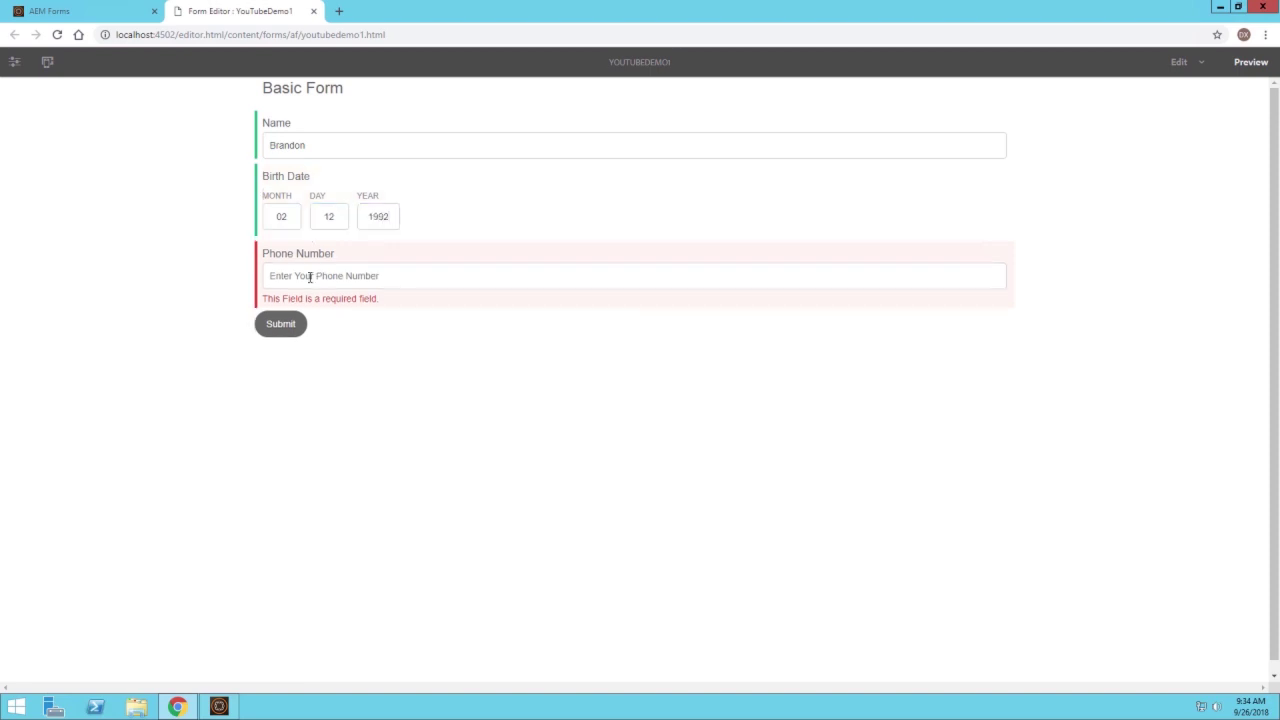
{"action": "left_click", "coordinate": [310, 276]}
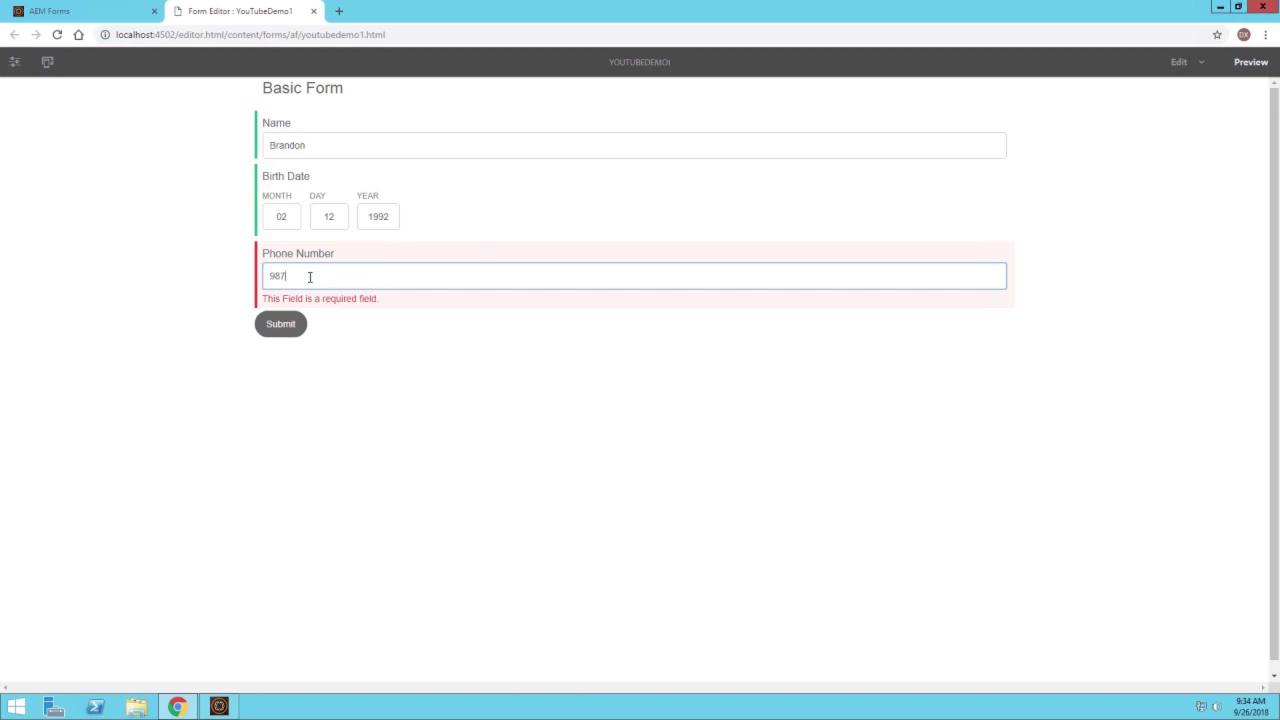
{"action": "left_click", "coordinate": [404, 398]}
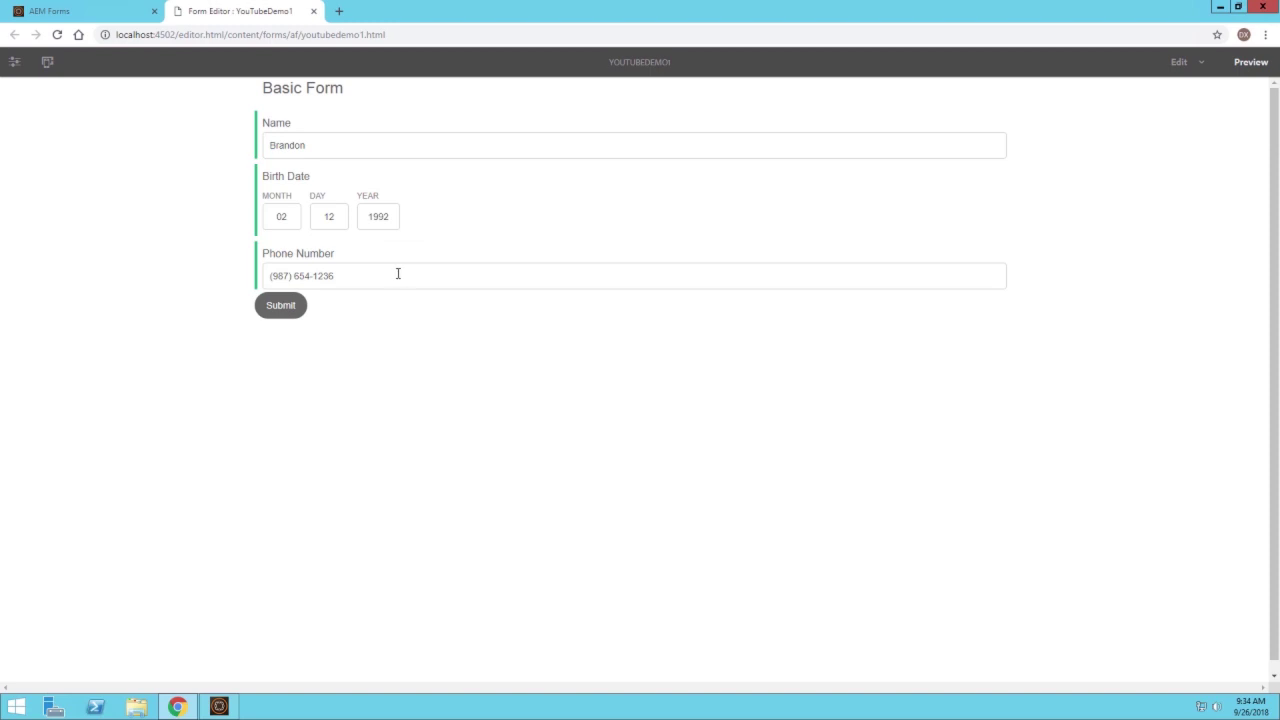
Submit the filled form and confirm the 'Thank you for submitting the form.' message
{"action": "left_click", "coordinate": [284, 308]}
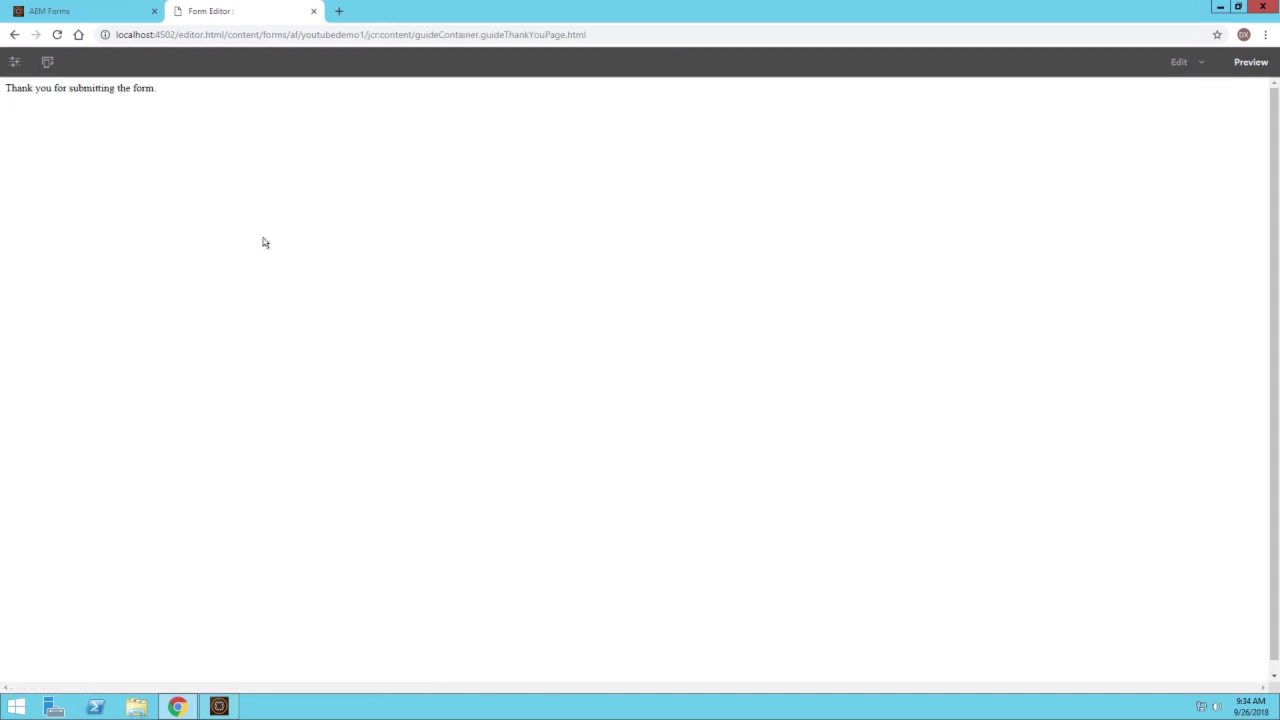
{"action": "left_click_drag", "start_coordinate": [5, 88], "coordinate": [172, 89]}
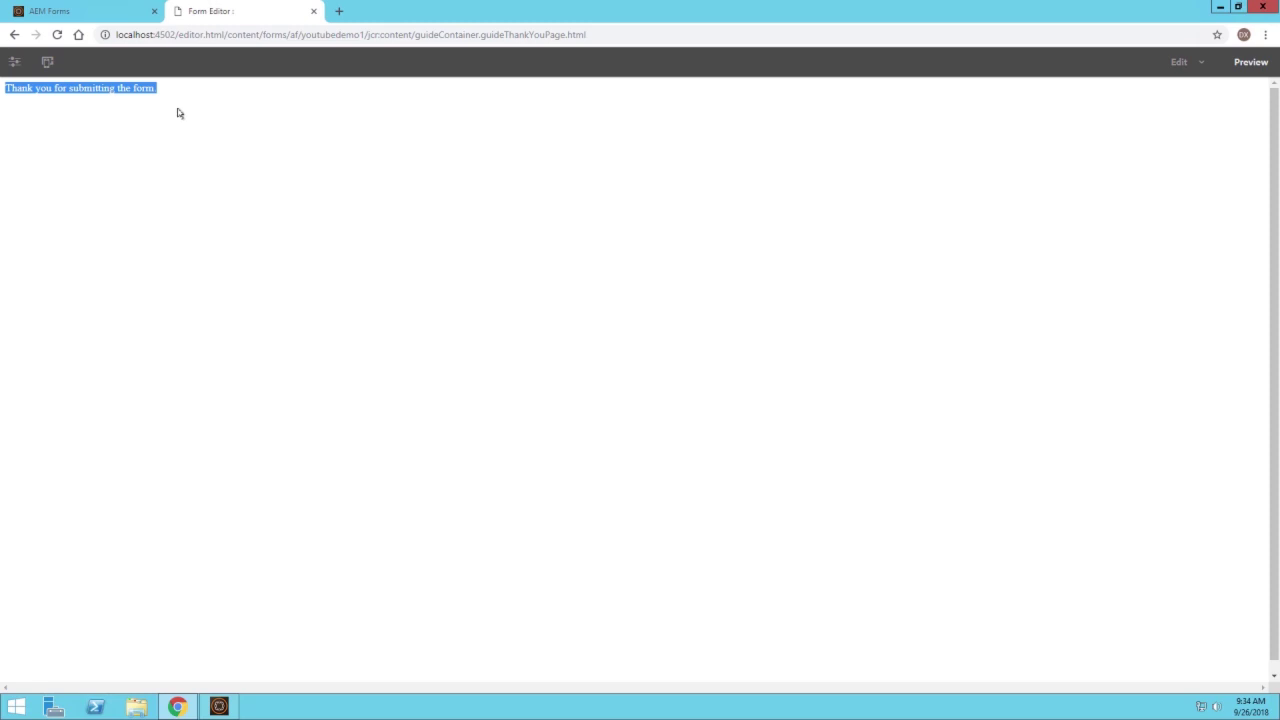
{"action": "left_click", "coordinate": [359, 230]}
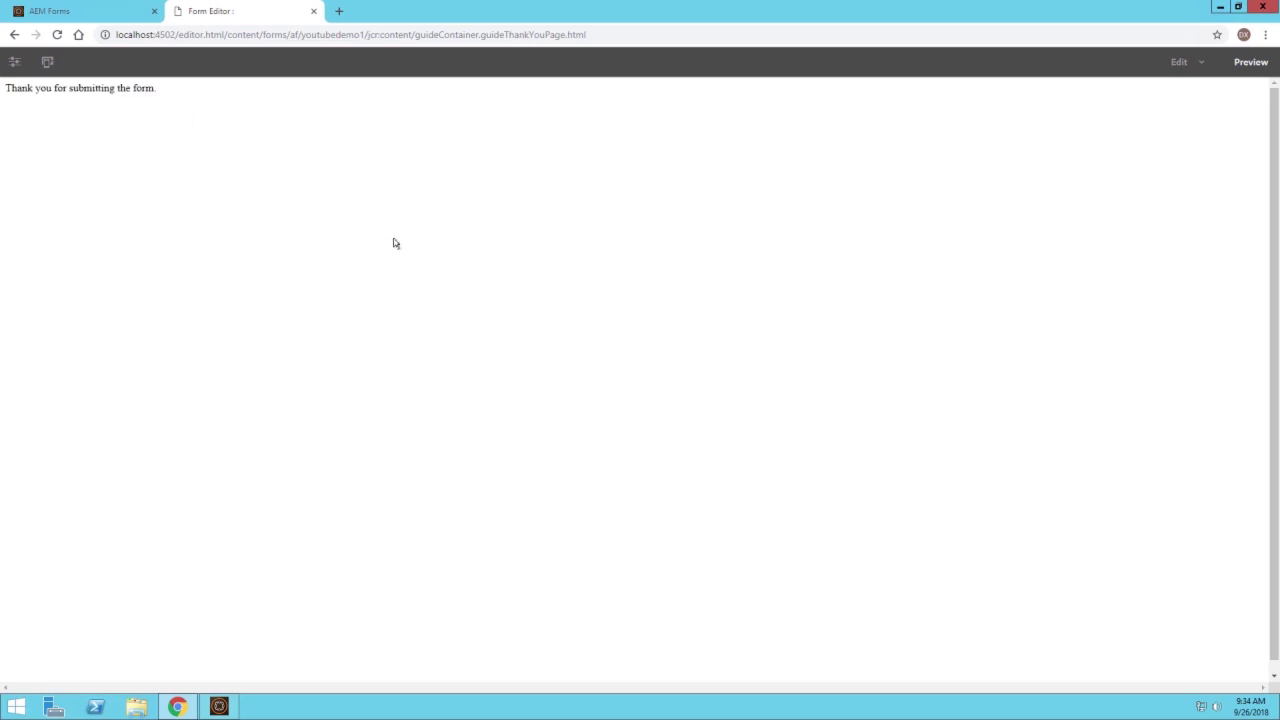